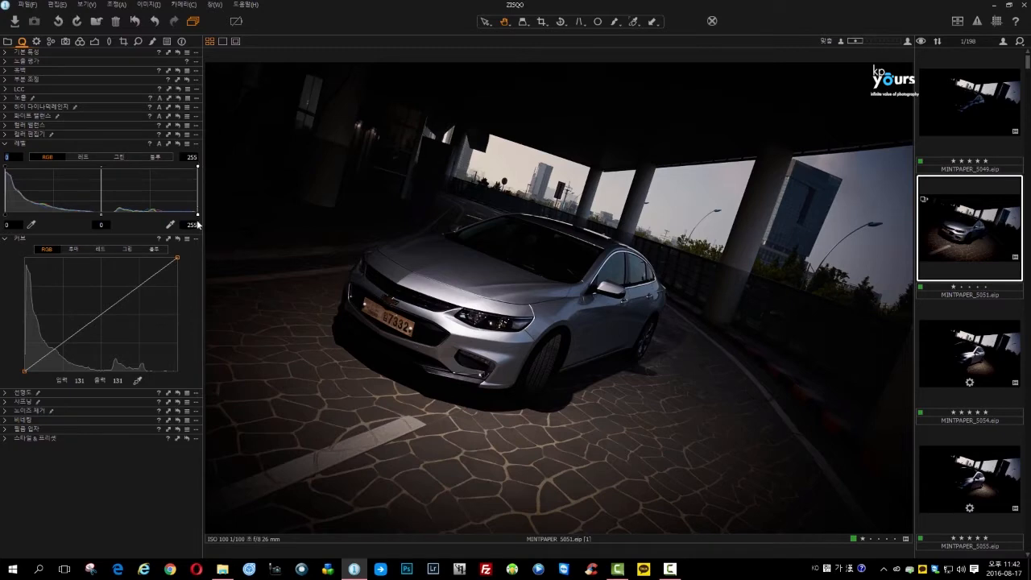
# - Try darkening the car photo with an RGB curve point at about input 193, output 126, and reset the curve
pyautogui.moveTo(127, 295); pyautogui.dragTo(140, 313)
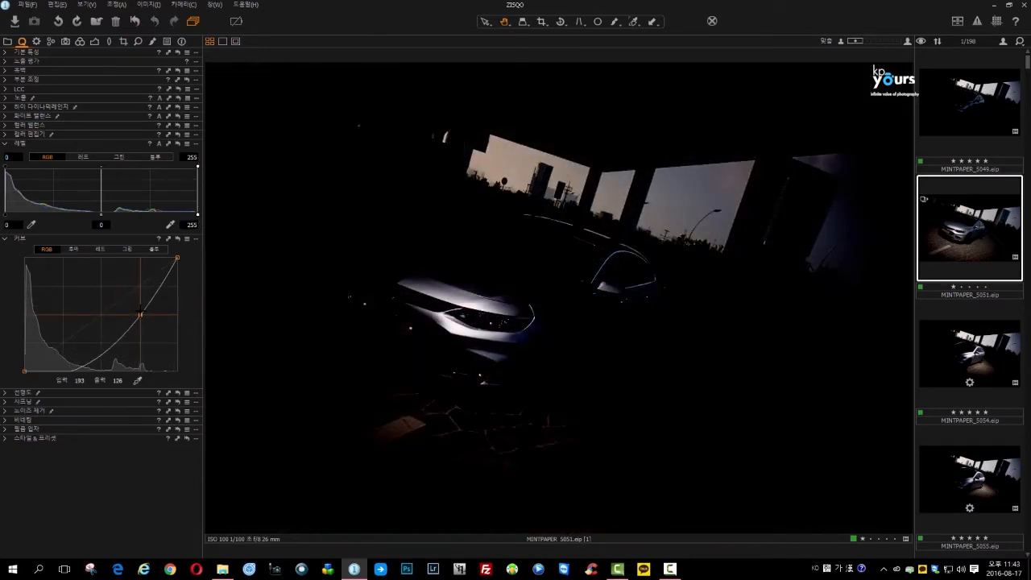
pyautogui.click(178, 238)
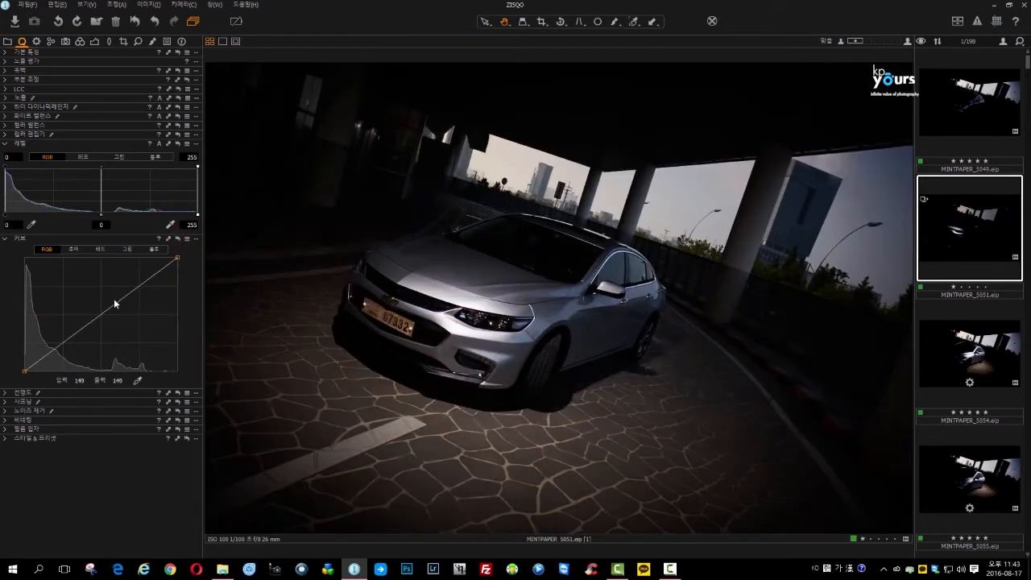
pyautogui.moveTo(114, 304); pyautogui.dragTo(195, 251)
# - Try raising the RGB levels' output shadow to 15 and lowering the output highlight to about 243, and reset the levels
pyautogui.moveTo(6, 169)
pyautogui.mouseDown()
pyautogui.moveTo(129, 167)
pyautogui.moveTo(7, 168)
pyautogui.mouseUp()
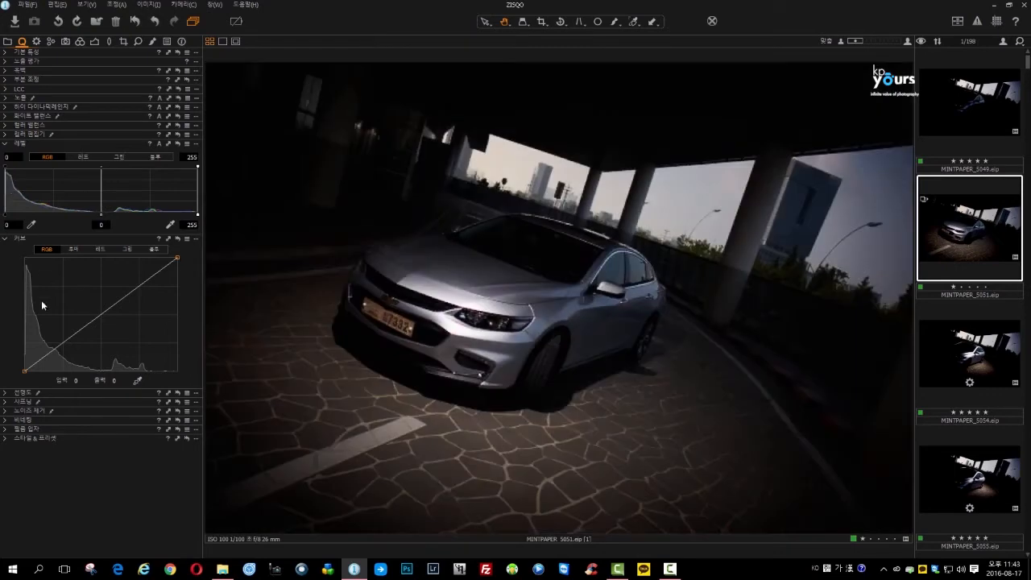
pyautogui.moveTo(24, 370)
pyautogui.mouseDown()
pyautogui.moveTo(25, 310)
pyautogui.moveTo(22, 372)
pyautogui.mouseUp()
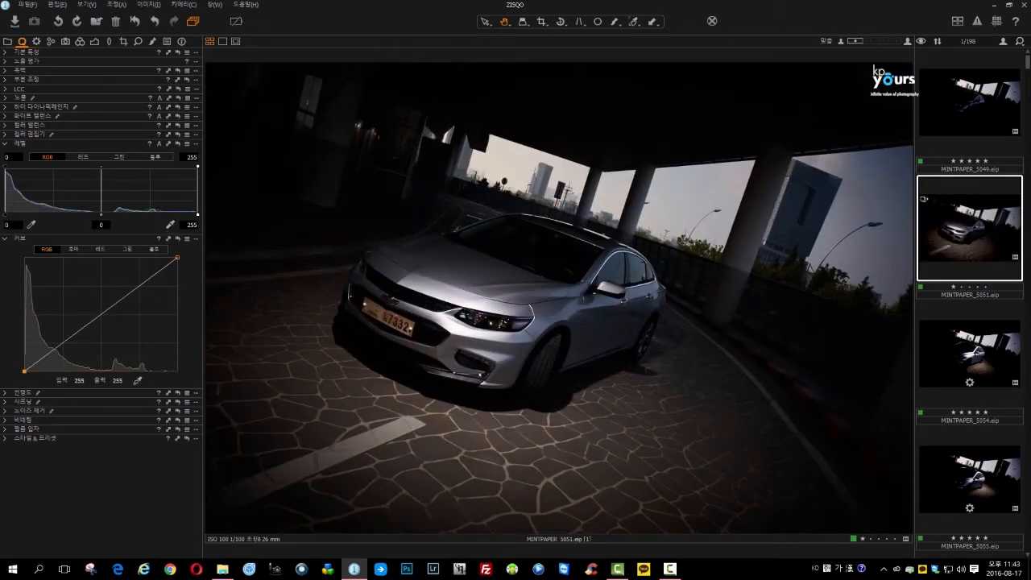
pyautogui.moveTo(25, 370)
pyautogui.mouseDown()
pyautogui.moveTo(25, 289)
pyautogui.moveTo(25, 371)
pyautogui.mouseUp()
pyautogui.moveTo(5, 166)
pyautogui.mouseDown()
pyautogui.moveTo(40, 169)
pyautogui.moveTo(16, 169)
pyautogui.mouseUp()
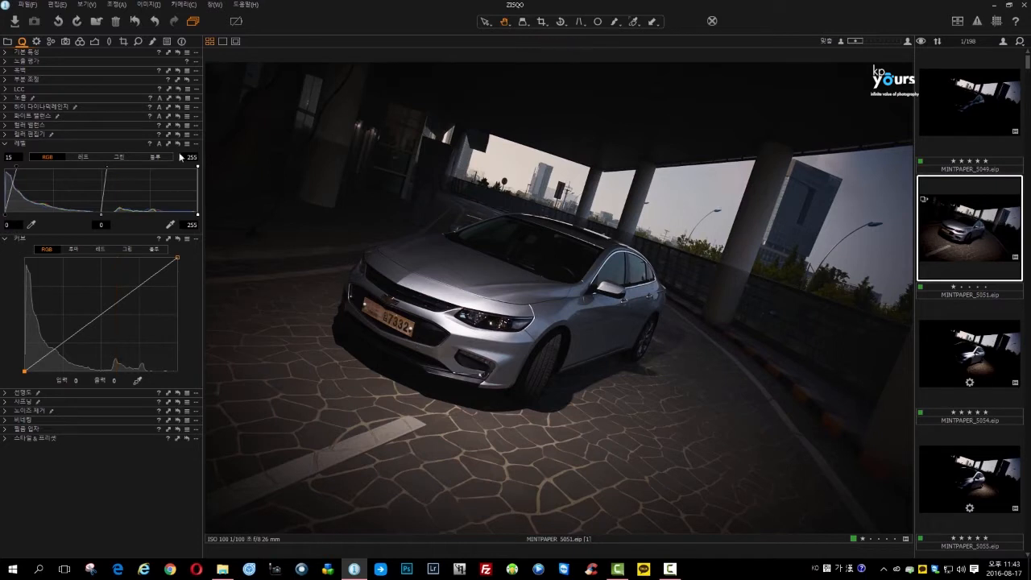
pyautogui.moveTo(198, 165)
pyautogui.mouseDown()
pyautogui.moveTo(188, 164)
pyautogui.moveTo(205, 162)
pyautogui.mouseUp()
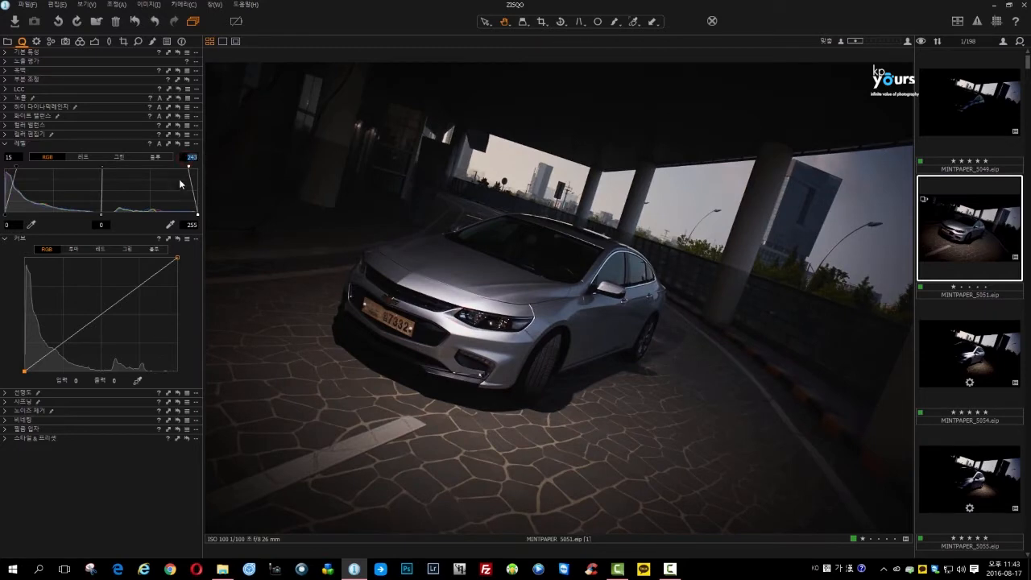
pyautogui.click(179, 143)
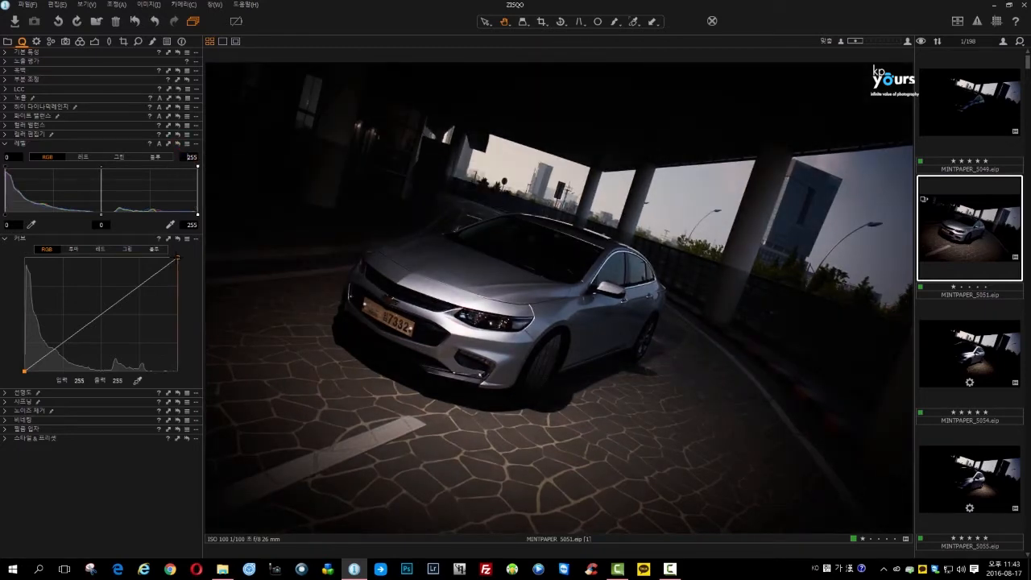
# - Try flattening the RGB curve by lowering its white endpoint and raising its black endpoint to about output 19, and reset it
pyautogui.moveTo(177, 258); pyautogui.dragTo(177, 265)
pyautogui.click(26, 368)
pyautogui.moveTo(24, 371); pyautogui.dragTo(25, 362)
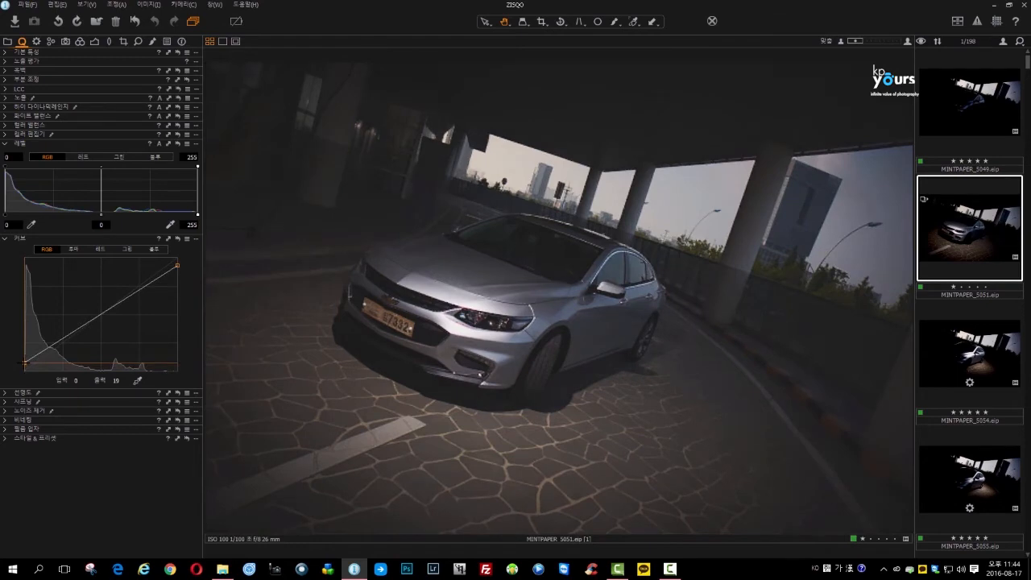
pyautogui.click(177, 239)
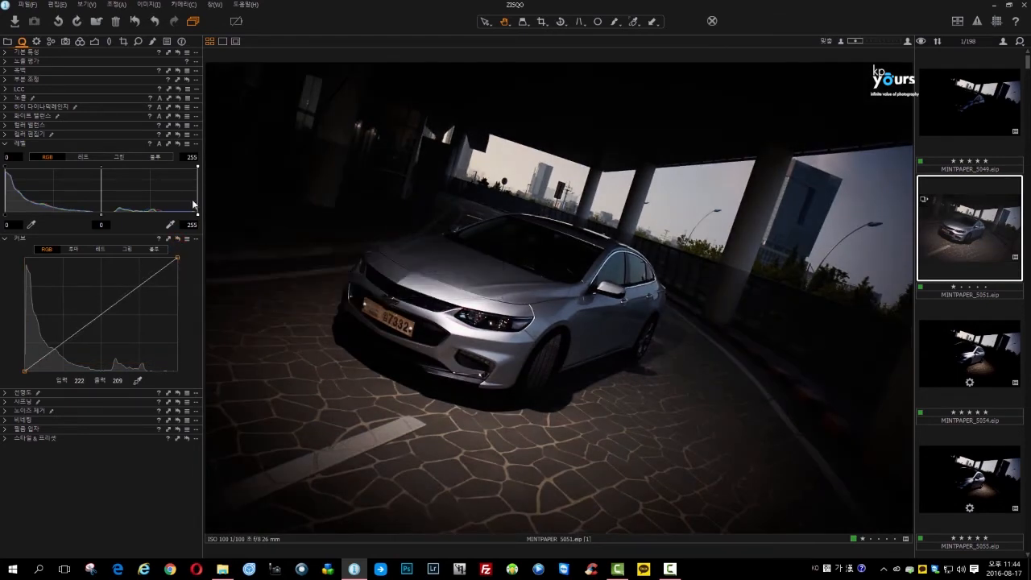
# - Try inverting the photo by setting the levels' output shadow to 255 and output highlight to 0, and reset the levels
pyautogui.moveTo(7, 167)
pyautogui.mouseDown()
pyautogui.moveTo(161, 171)
pyautogui.moveTo(0, 173)
pyautogui.mouseUp()
pyautogui.moveTo(160, 165); pyautogui.dragTo(202, 172)
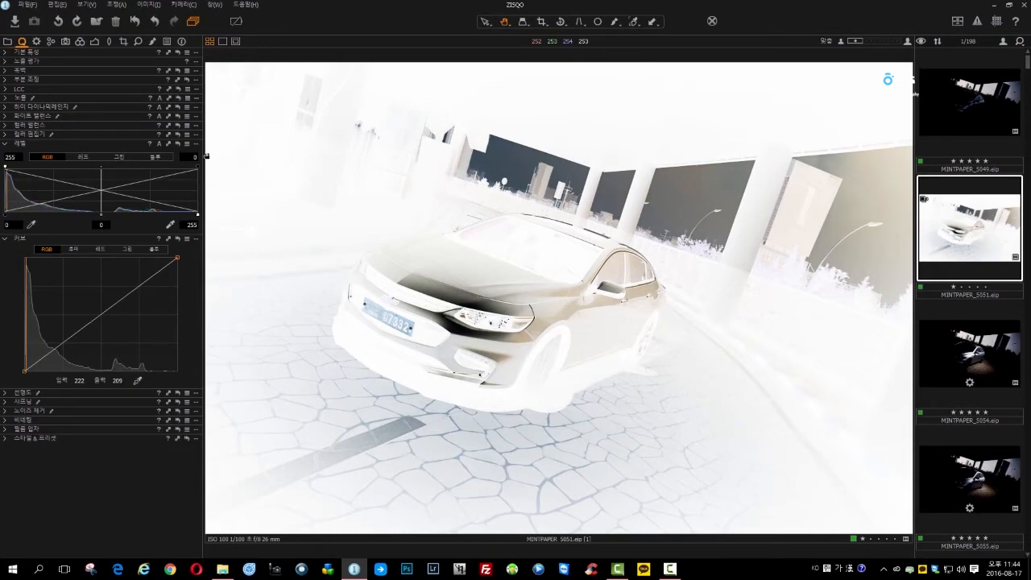
pyautogui.click(172, 143)
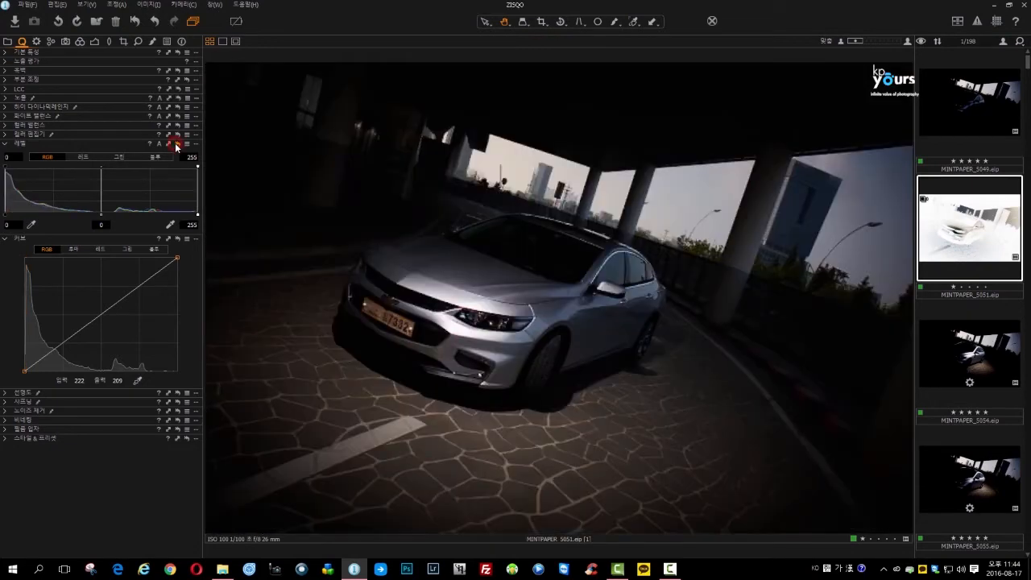
# - Try inverting the photo by moving the RGB curve's white endpoint to output 0 and black endpoint to 255, and reset the curve
pyautogui.moveTo(176, 259); pyautogui.dragTo(176, 370)
pyautogui.moveTo(25, 370); pyautogui.dragTo(24, 258)
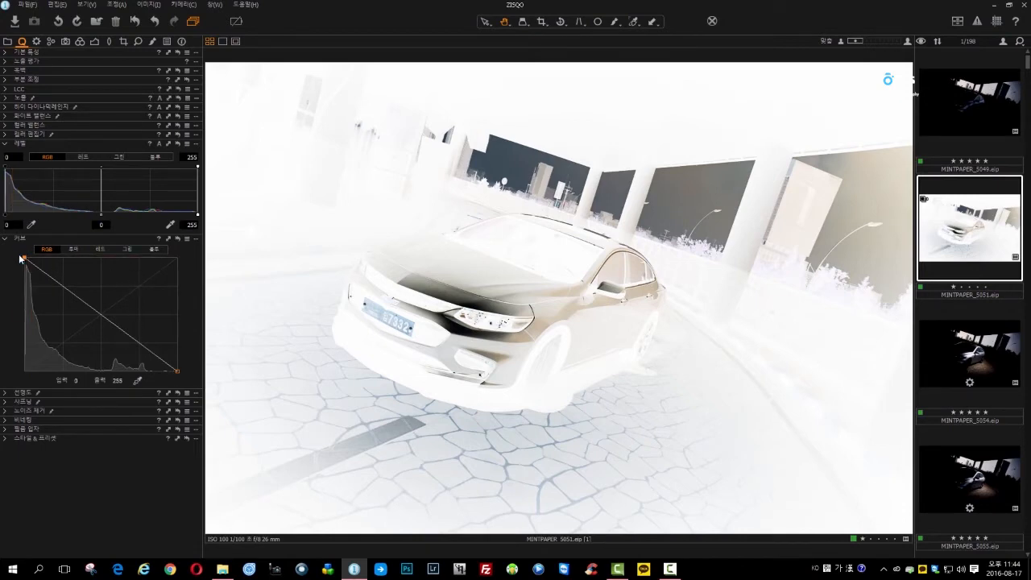
pyautogui.click(177, 238)
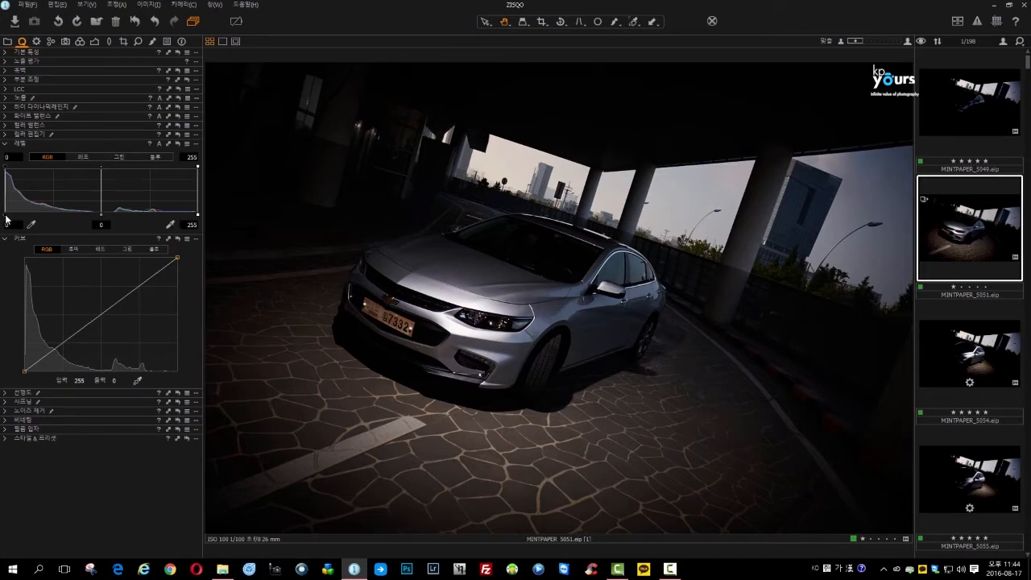
# - Try dimming the highlights by slightly lowering the RGB curve's white endpoint, and reset the curve
pyautogui.moveTo(6, 216); pyautogui.dragTo(7, 215)
pyautogui.moveTo(178, 259); pyautogui.dragTo(178, 269)
pyautogui.click(25, 370)
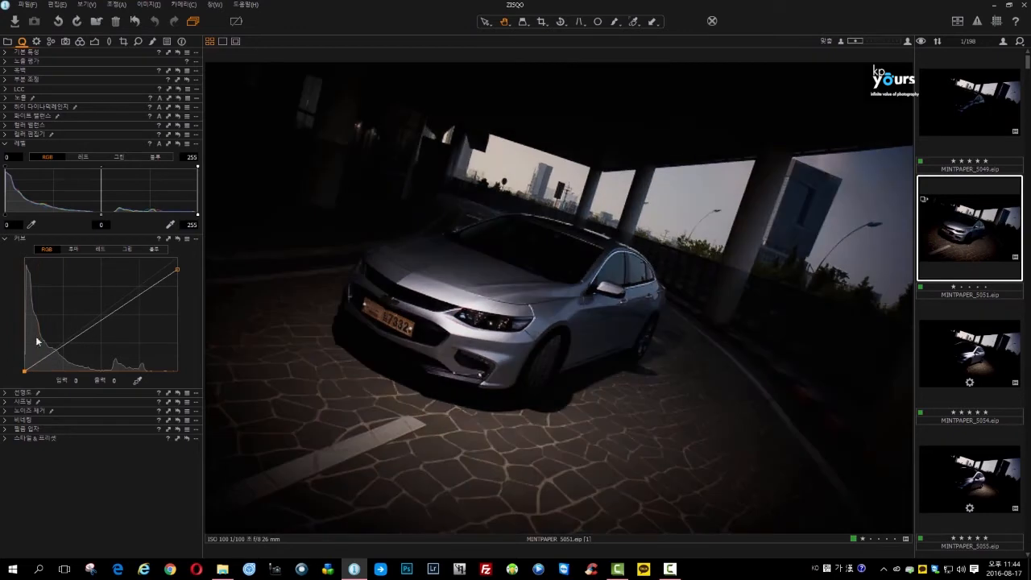
pyautogui.click(177, 240)
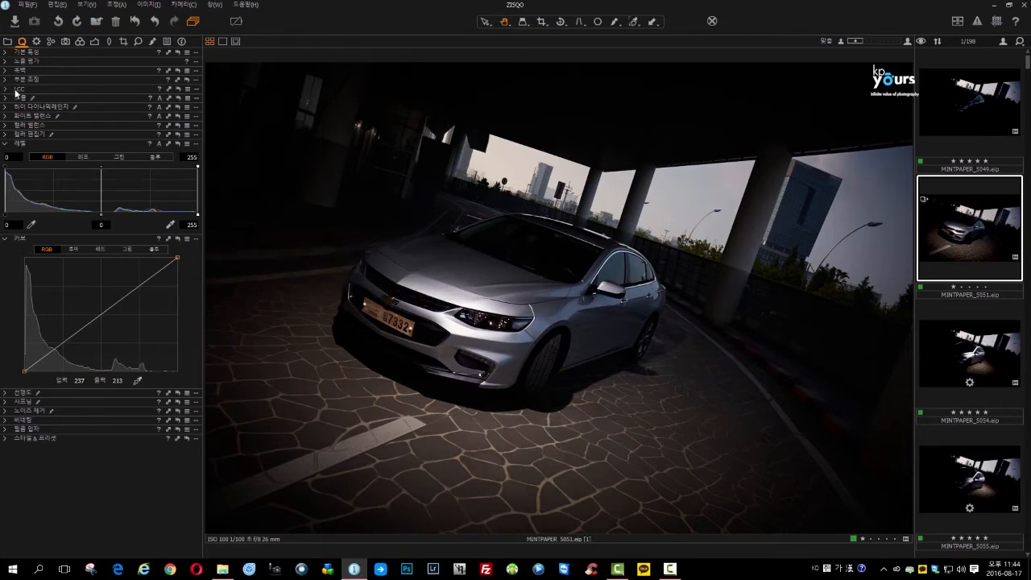
# - Try brightening with the levels' input highlight at 175 and with the RGB curve's white endpoint moved inward, resetting each tool
pyautogui.moveTo(198, 217); pyautogui.dragTo(138, 216)
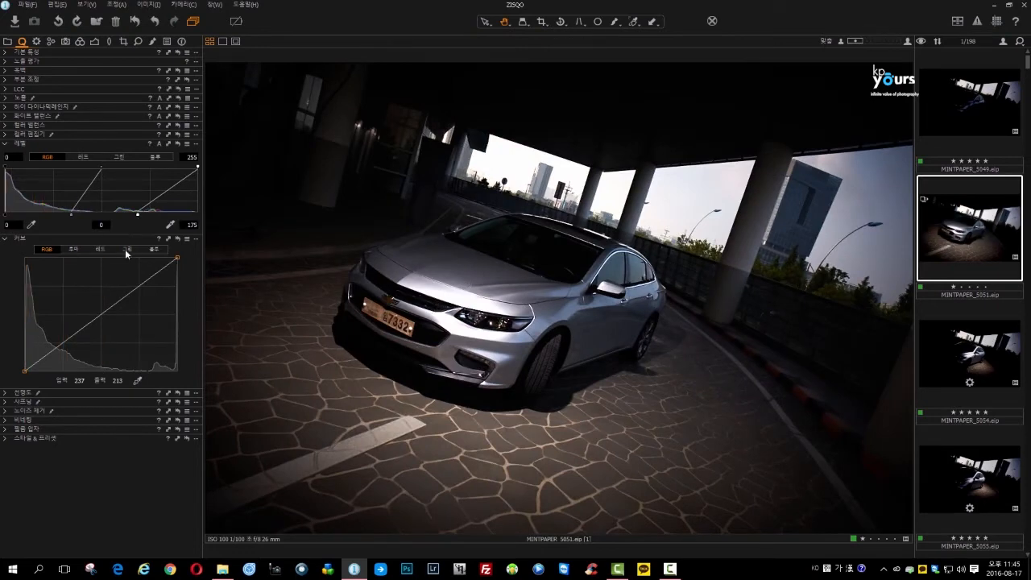
pyautogui.click(177, 142)
pyautogui.moveTo(178, 258); pyautogui.dragTo(112, 257)
pyautogui.click(177, 238)
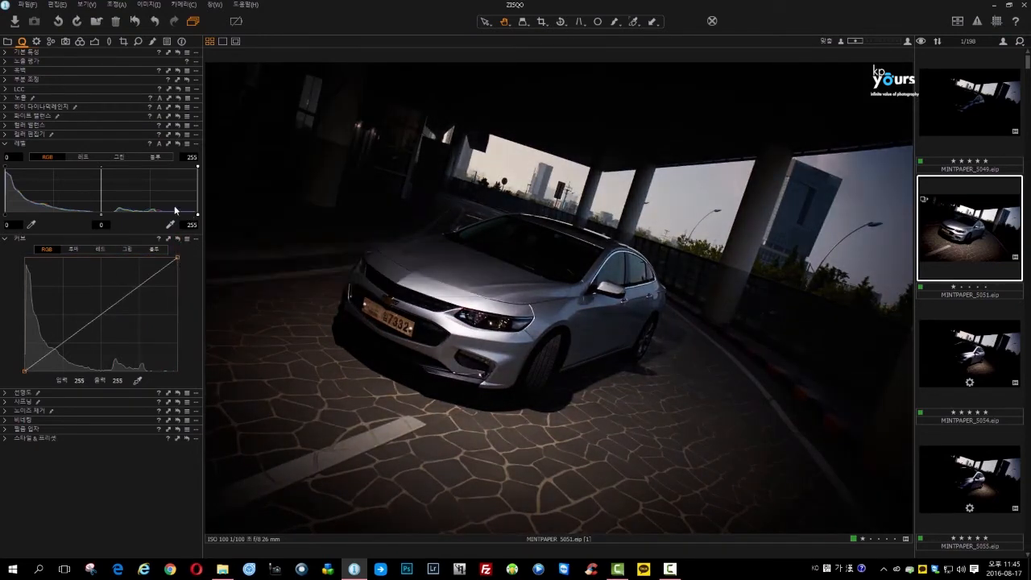
# - Try a levels midtone of -0.02 and separately an input shadow of 13, resetting the levels each time
pyautogui.moveTo(101, 218)
pyautogui.mouseDown()
pyautogui.moveTo(91, 218)
pyautogui.moveTo(120, 218)
pyautogui.moveTo(73, 217)
pyautogui.moveTo(110, 221)
pyautogui.moveTo(101, 218)
pyautogui.mouseUp()
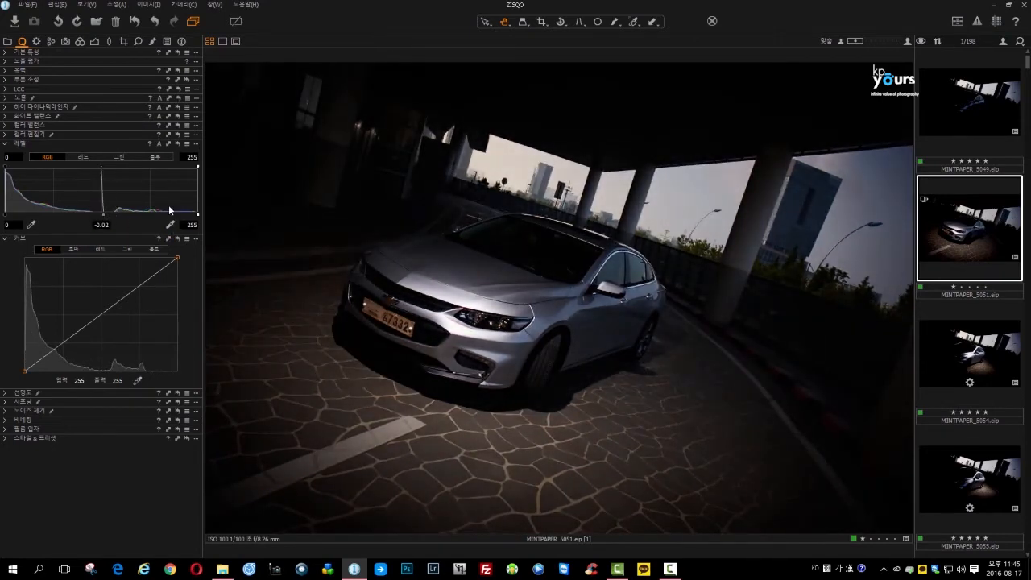
pyautogui.click(177, 144)
pyautogui.moveTo(5, 217); pyautogui.dragTo(15, 218)
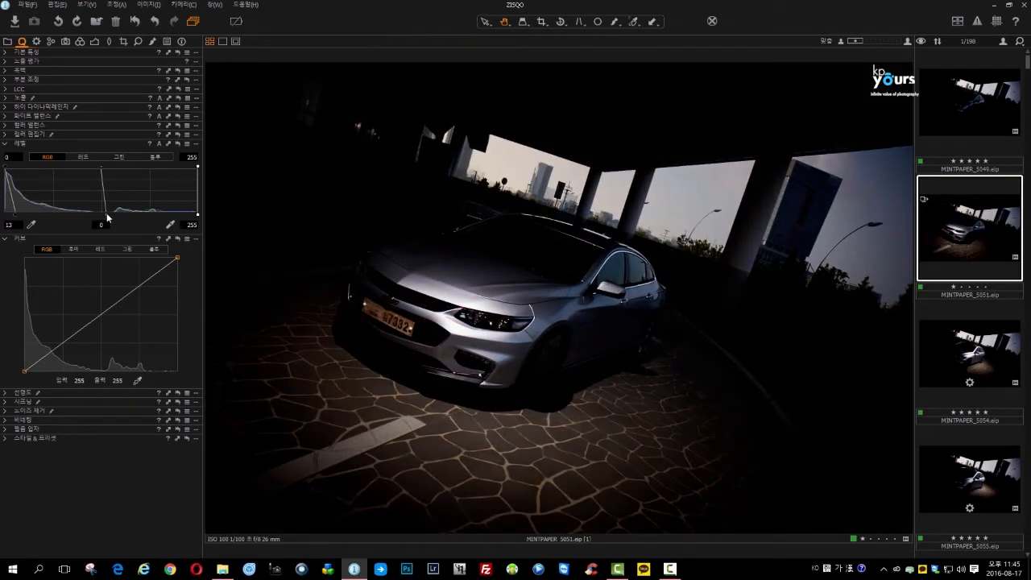
pyautogui.click(177, 143)
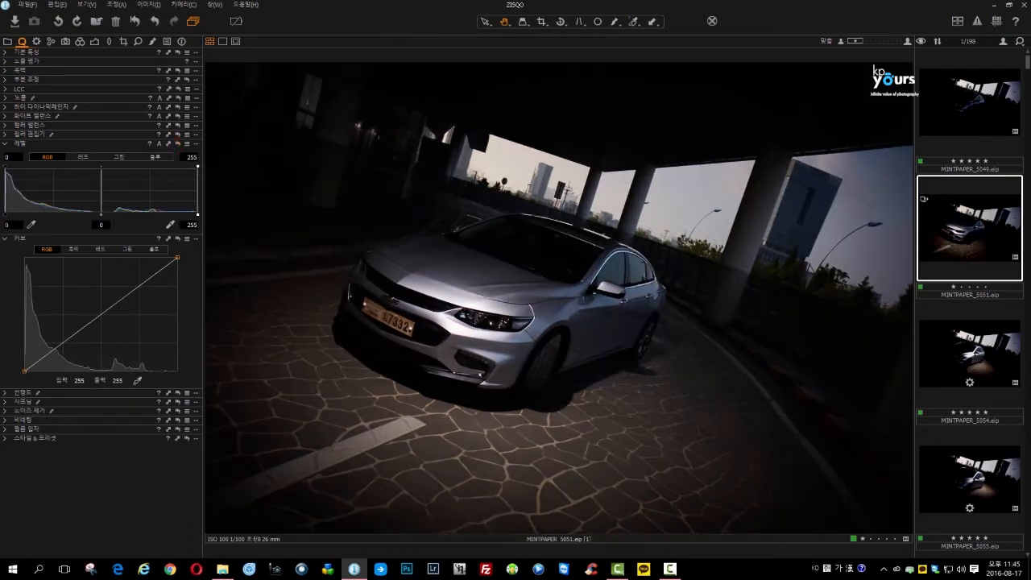
# - Try an input shadow of about 10 with a midtone of 0.03 in the levels, and return both to 0
pyautogui.moveTo(5, 217); pyautogui.dragTo(11, 217)
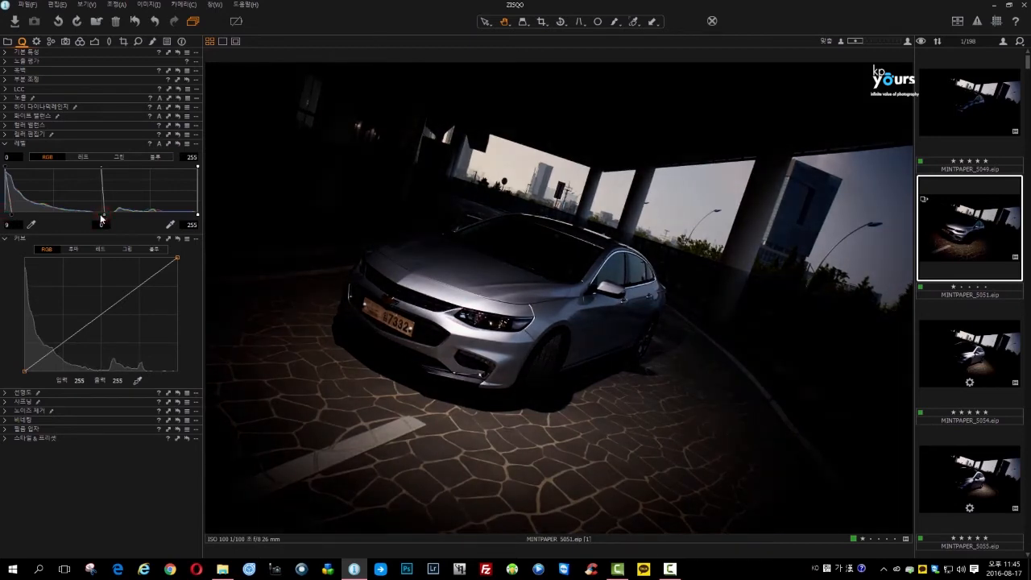
pyautogui.moveTo(104, 214); pyautogui.dragTo(101, 217)
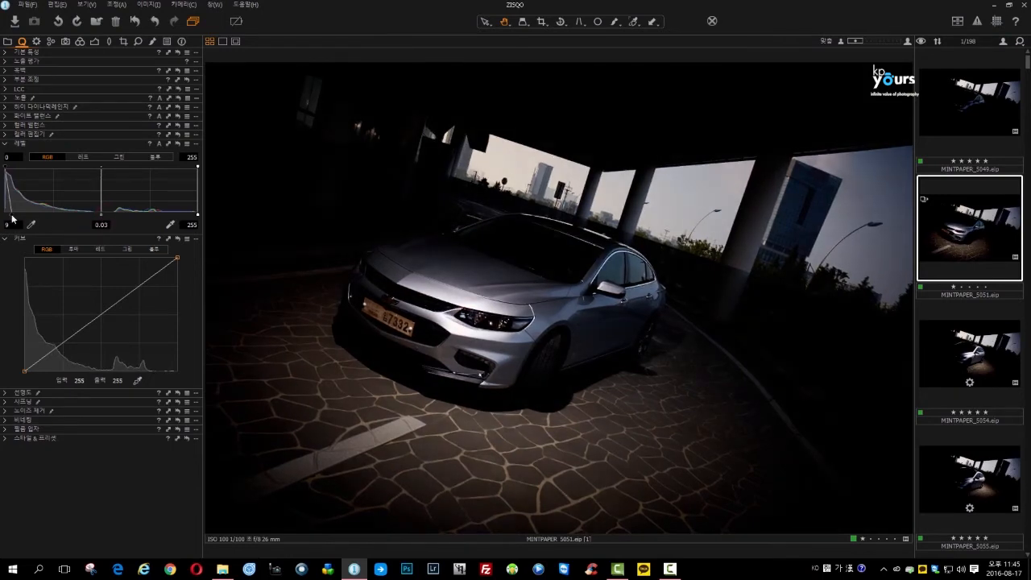
pyautogui.moveTo(10, 218); pyautogui.dragTo(11, 219)
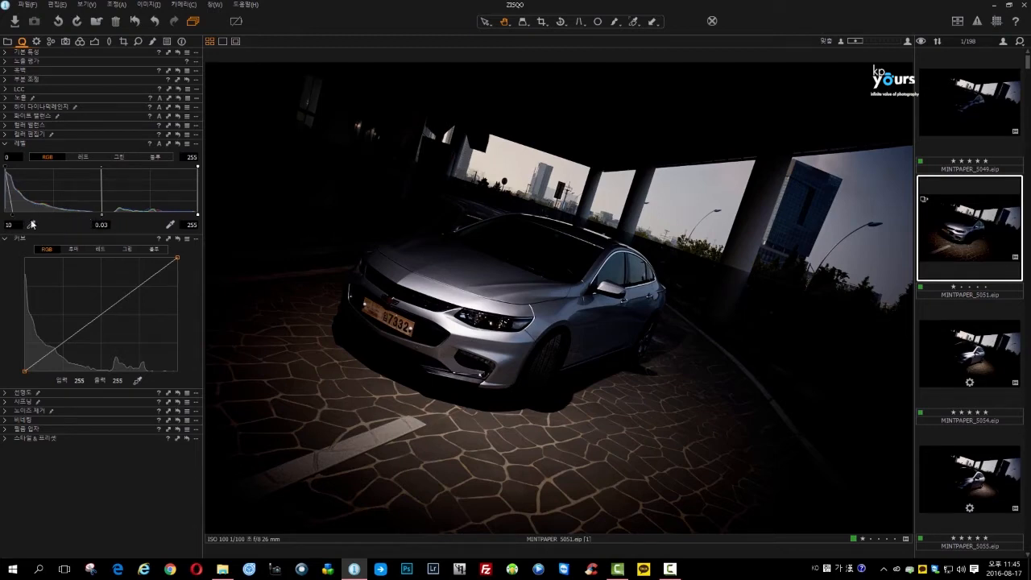
pyautogui.moveTo(18, 217); pyautogui.dragTo(7, 218)
pyautogui.moveTo(97, 217); pyautogui.dragTo(101, 218)
pyautogui.moveTo(197, 217)
pyautogui.mouseDown()
pyautogui.moveTo(185, 221)
pyautogui.moveTo(198, 219)
pyautogui.mouseUp()
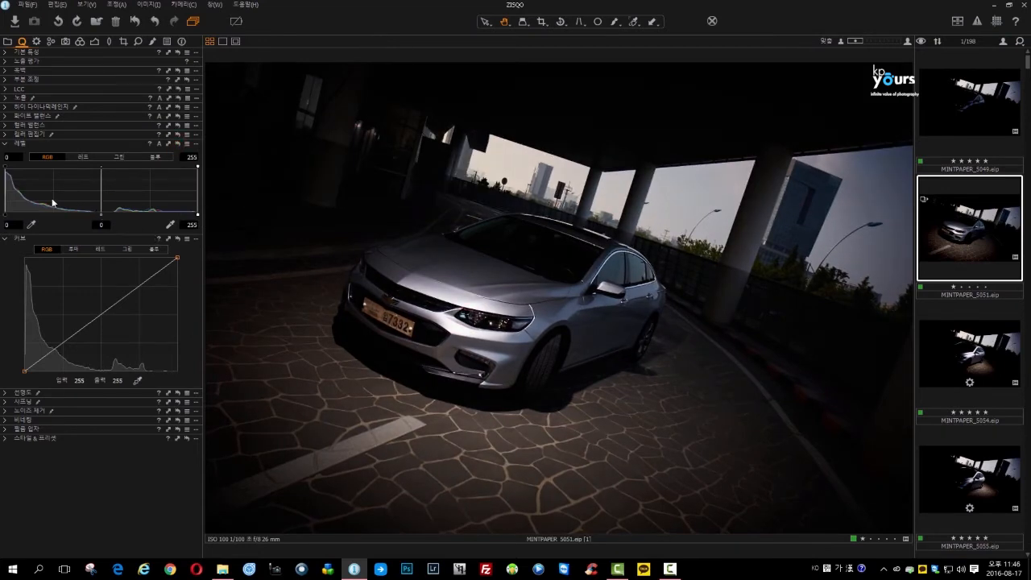
# - Try deepening the blacks with an input shadow of about 18 and a midtone of about 0.1, and reset the levels
pyautogui.moveTo(6, 218); pyautogui.dragTo(102, 218)
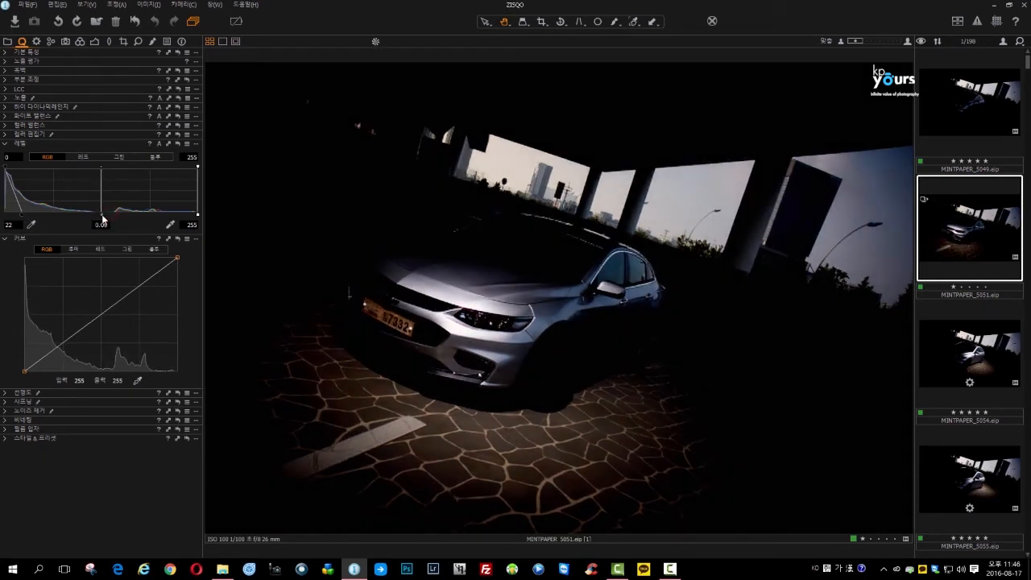
pyautogui.moveTo(23, 216)
pyautogui.mouseDown()
pyautogui.moveTo(3, 219)
pyautogui.moveTo(21, 218)
pyautogui.mouseUp()
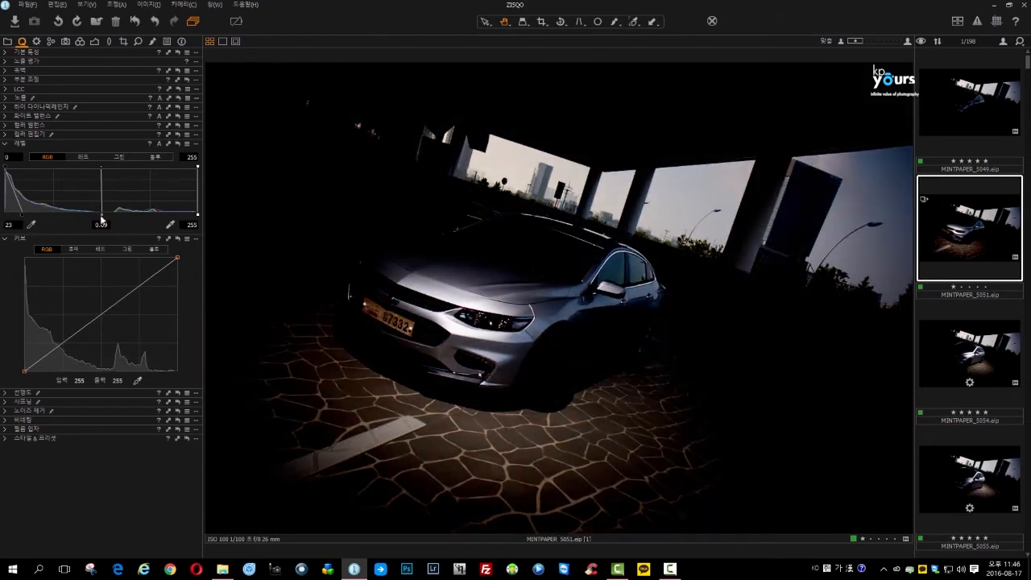
pyautogui.moveTo(101, 218); pyautogui.dragTo(97, 215)
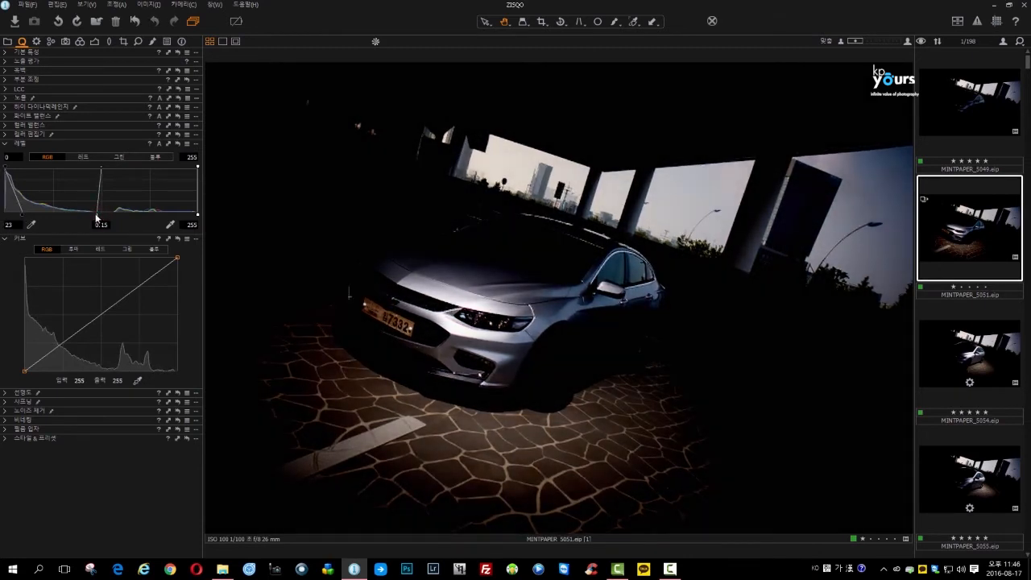
pyautogui.moveTo(22, 216); pyautogui.dragTo(20, 217)
pyautogui.moveTo(97, 217); pyautogui.dragTo(97, 214)
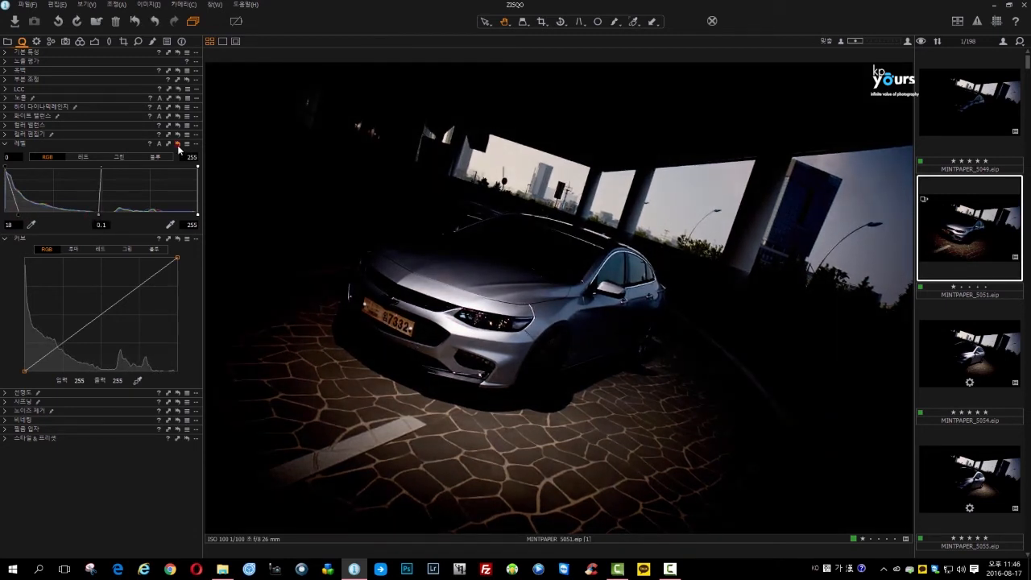
pyautogui.click(178, 144)
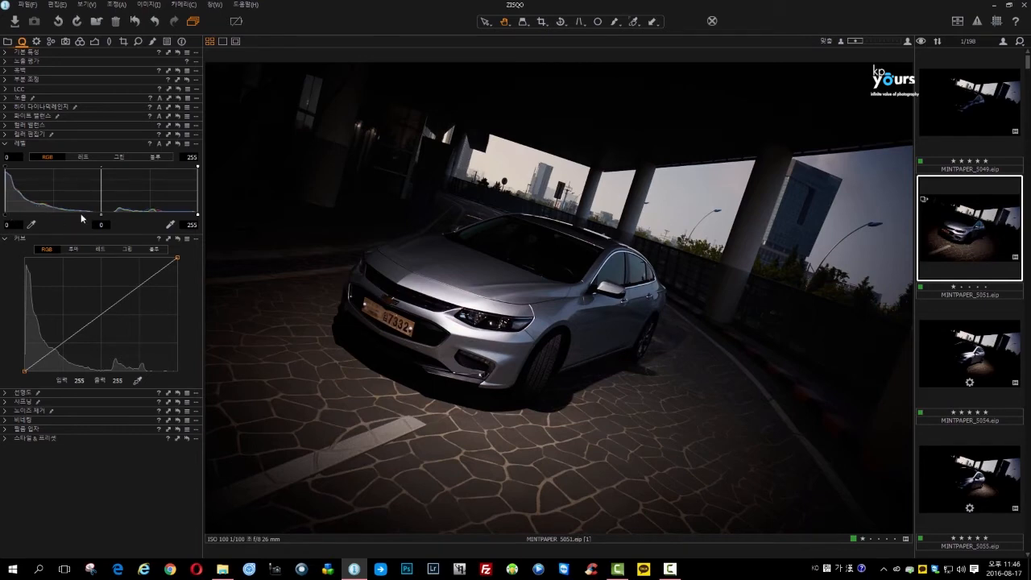
# - Try brightening the levels' midtone to about 0.04, and return it to 0
pyautogui.moveTo(102, 216); pyautogui.dragTo(97, 218)
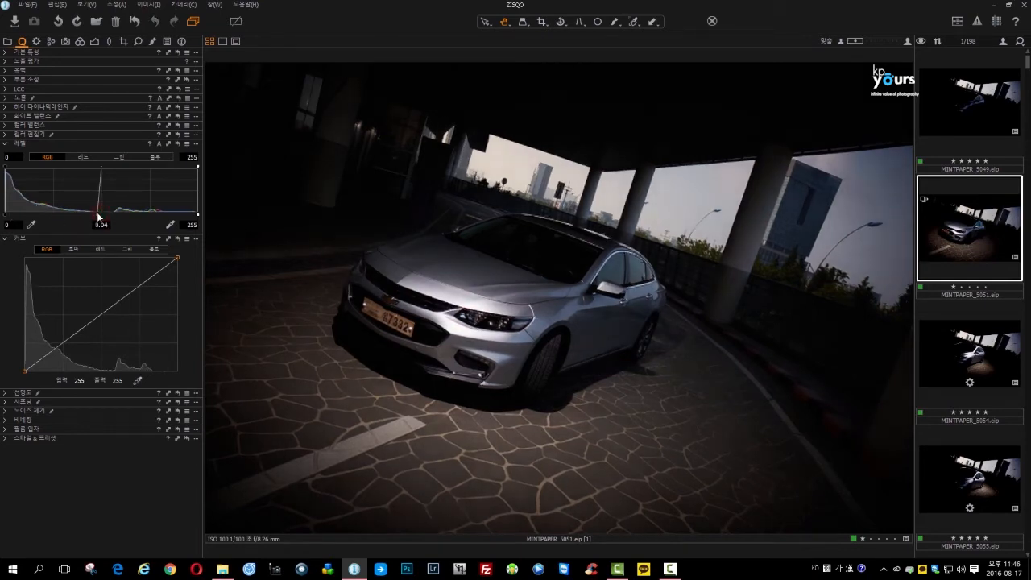
pyautogui.moveTo(5, 216)
pyautogui.mouseDown()
pyautogui.moveTo(19, 218)
pyautogui.moveTo(4, 217)
pyautogui.mouseUp()
pyautogui.moveTo(94, 215); pyautogui.dragTo(99, 215)
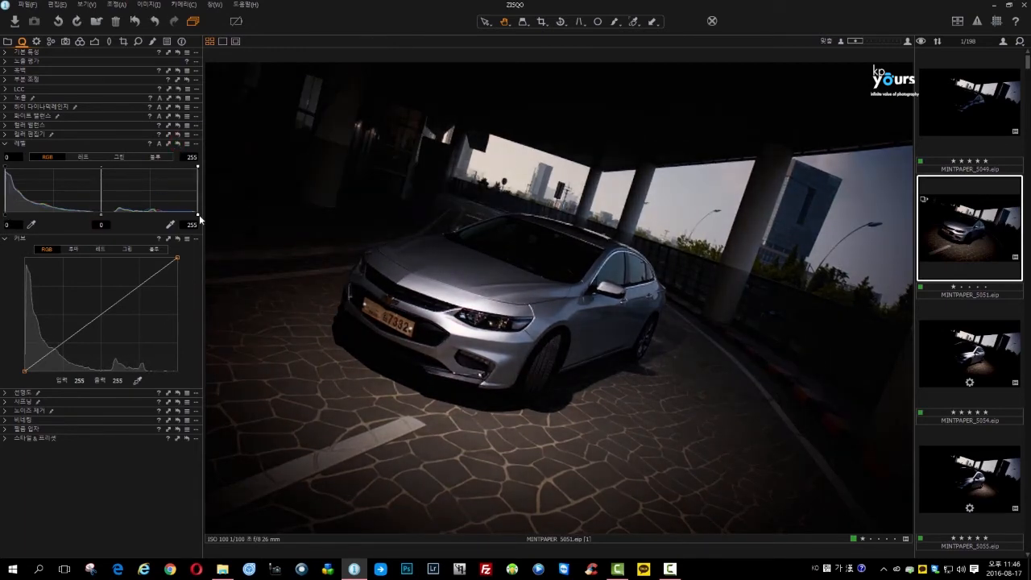
# - Try increasing contrast with an input highlight of about 234 and an input shadow of about 11, and reset the levels
pyautogui.moveTo(197, 215); pyautogui.dragTo(185, 215)
pyautogui.moveTo(8, 219); pyautogui.dragTo(13, 218)
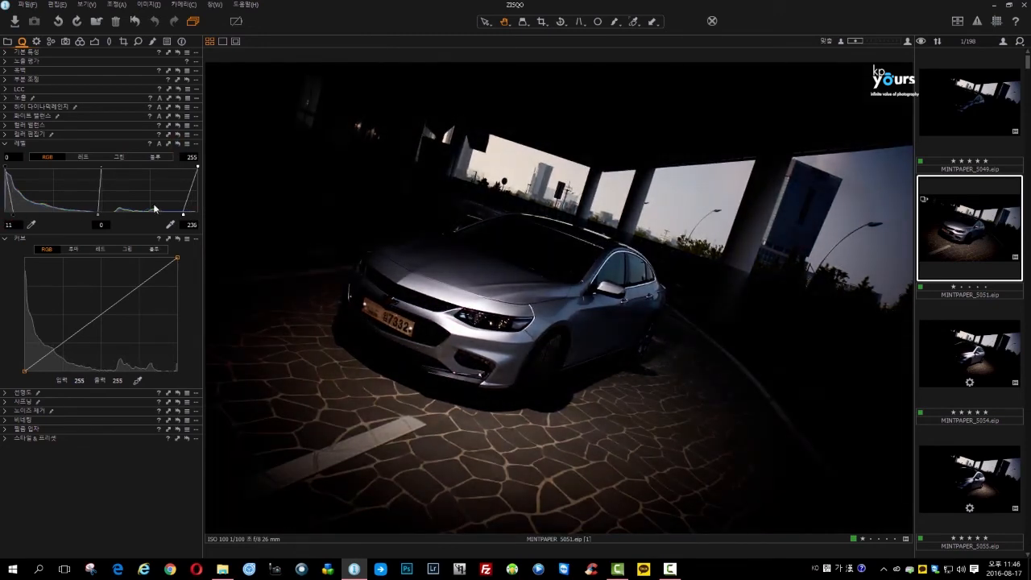
pyautogui.moveTo(182, 218); pyautogui.dragTo(184, 217)
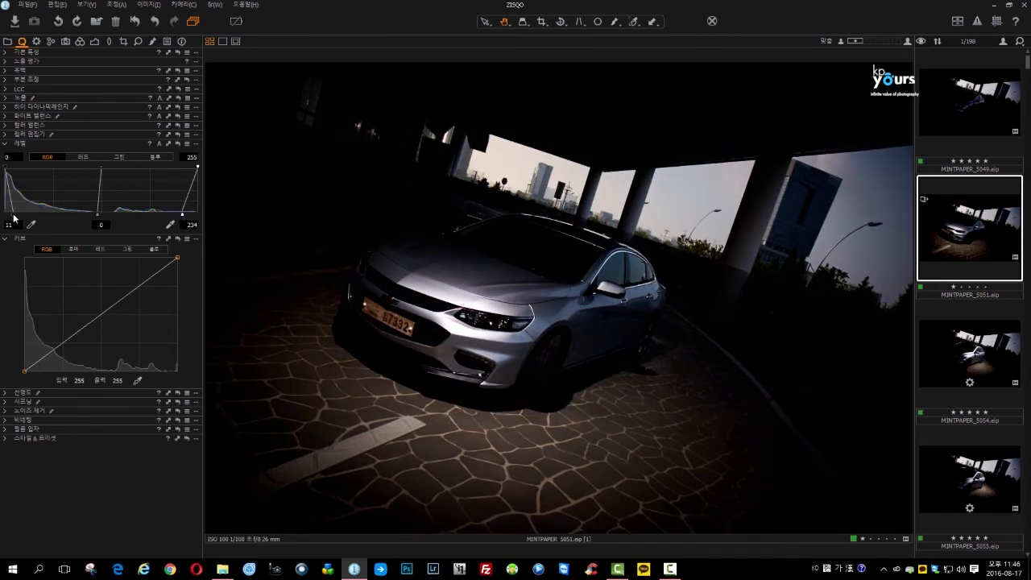
pyautogui.moveTo(13, 218); pyautogui.dragTo(9, 217)
pyautogui.click(177, 144)
# - Try moving the RGB curve's white endpoint inward and raising its shadow, midtone and highlight points, and reset the curve
pyautogui.moveTo(178, 258); pyautogui.dragTo(162, 258)
pyautogui.moveTo(81, 325); pyautogui.dragTo(78, 323)
pyautogui.moveTo(126, 286); pyautogui.dragTo(126, 280)
pyautogui.moveTo(49, 351); pyautogui.dragTo(47, 341)
pyautogui.click(177, 238)
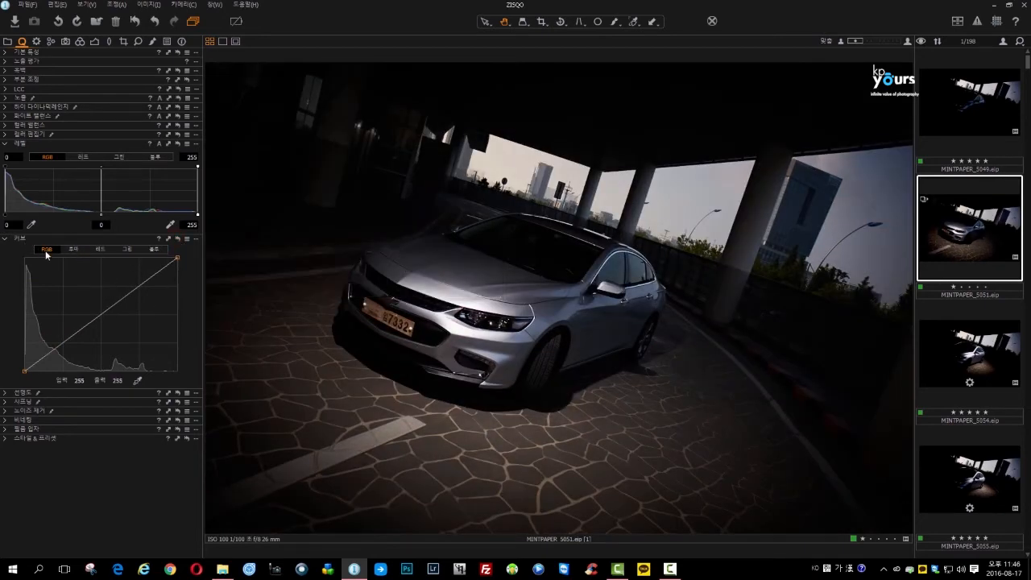
# - Switch to the luma curve and brighten the photo by lifting a point in its upper part
pyautogui.click(74, 251)
pyautogui.moveTo(144, 278); pyautogui.dragTo(134, 273)
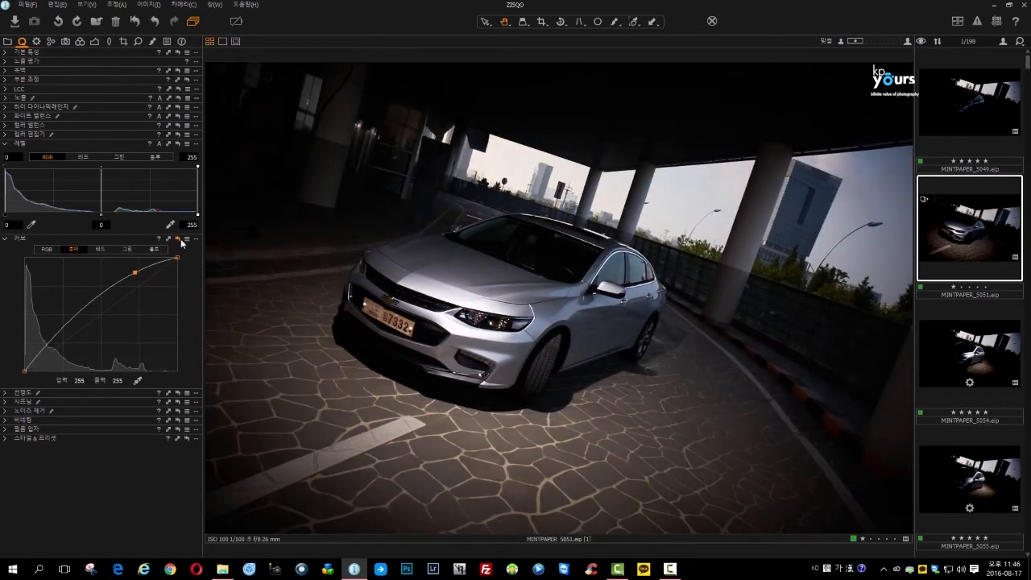
# - Reset the luma curve and set the base characteristics curve to linear response (선형 응답)
pyautogui.click(177, 239)
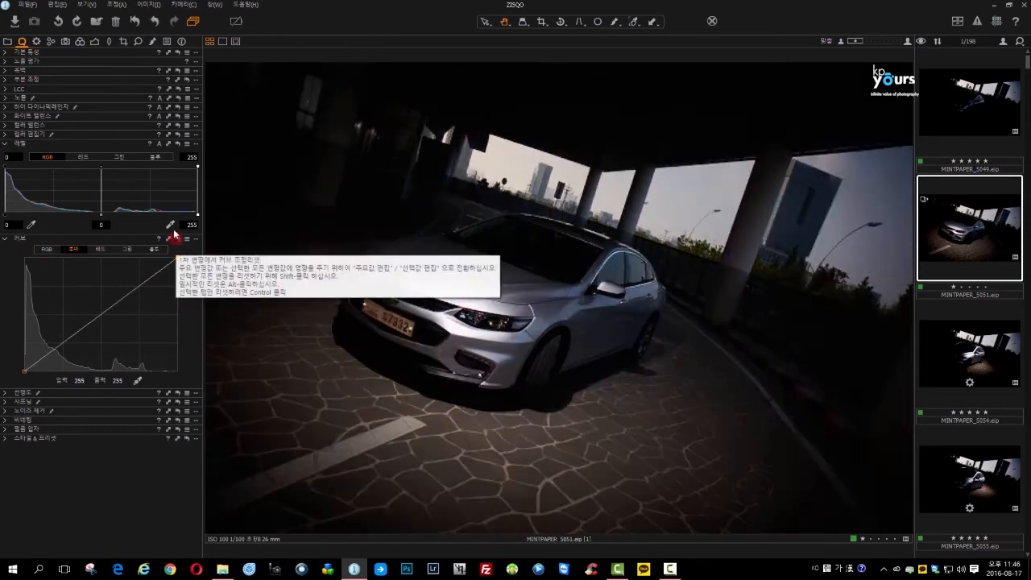
pyautogui.click(5, 53)
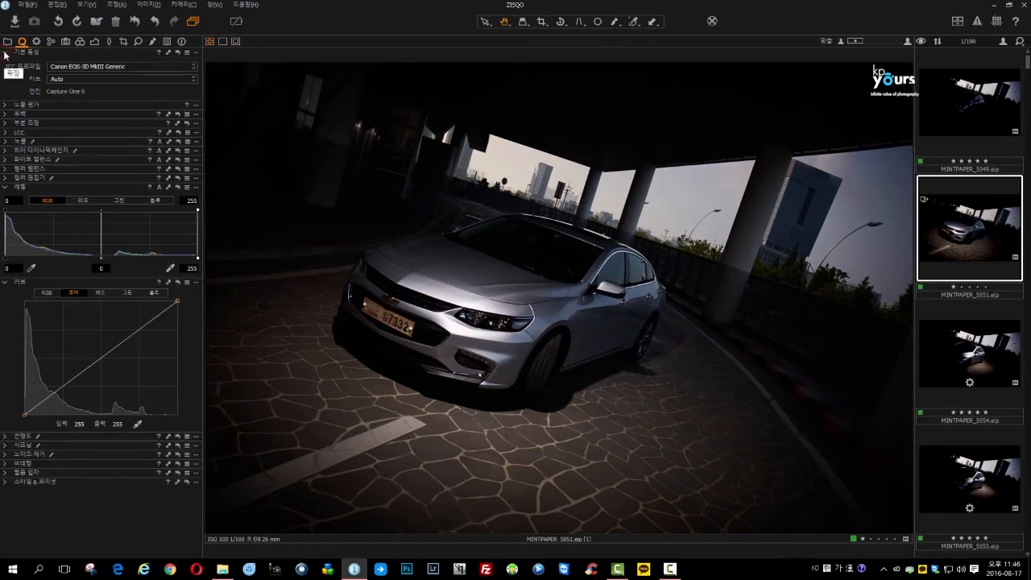
pyautogui.click(68, 79)
pyautogui.click(86, 138)
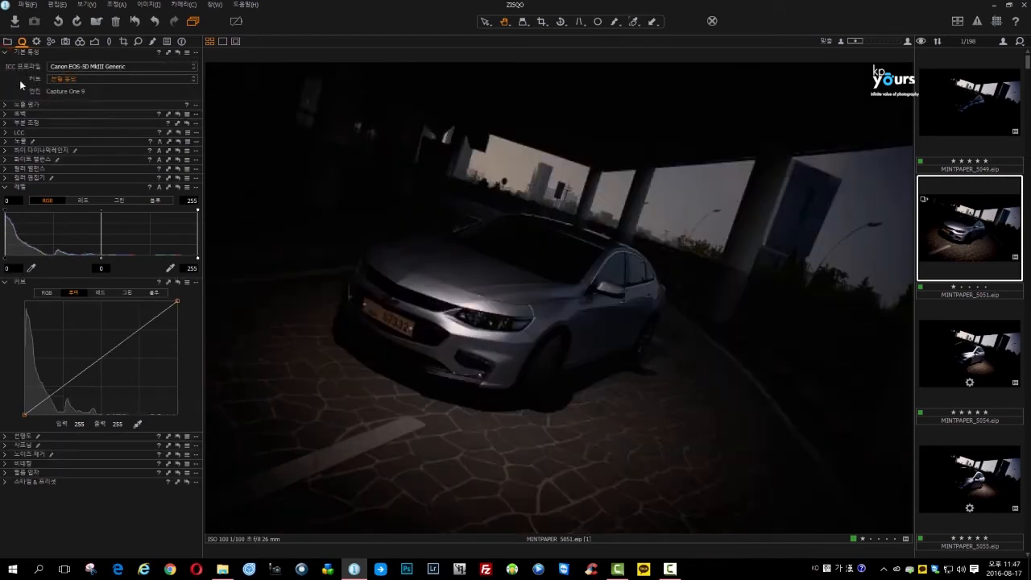
pyautogui.click(5, 53)
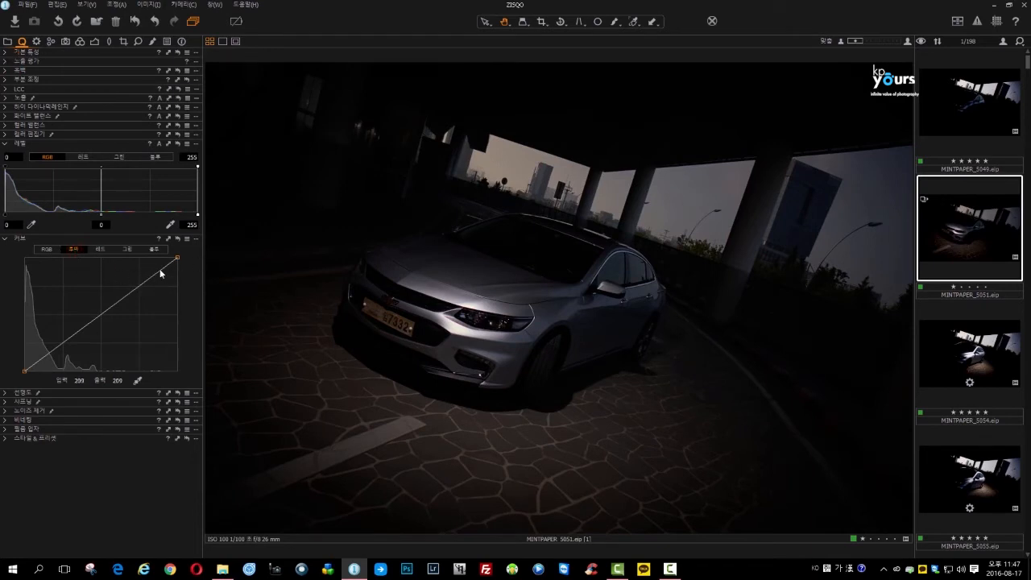
# - Raise highlight and shadow points on the luma curve, move its white endpoint to about input 202, output 111, and slightly lift its black endpoint
pyautogui.moveTo(158, 276); pyautogui.dragTo(124, 269)
pyautogui.moveTo(75, 303); pyautogui.dragTo(53, 307)
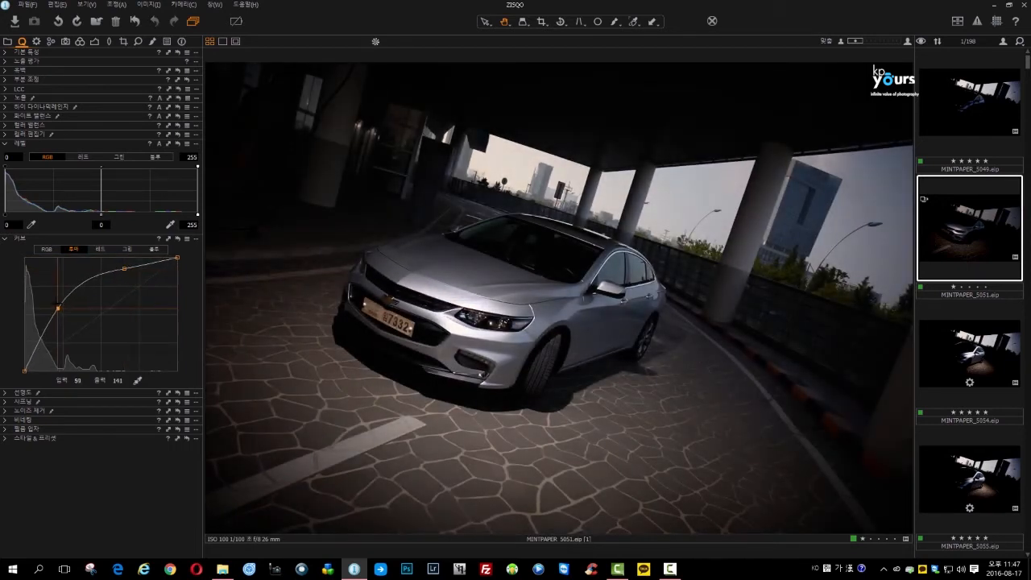
pyautogui.moveTo(178, 259); pyautogui.dragTo(145, 321)
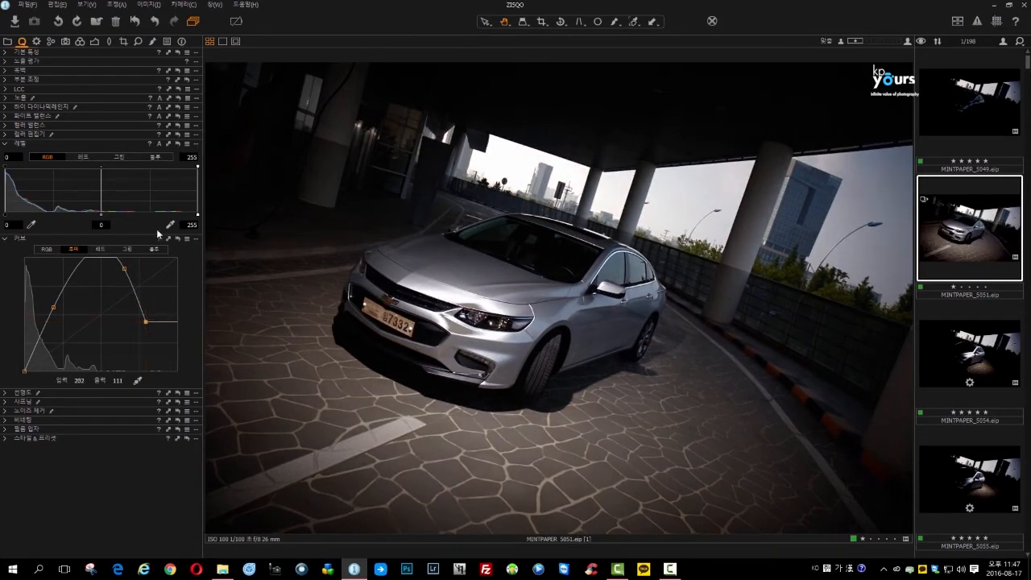
pyautogui.moveTo(24, 371)
pyautogui.mouseDown()
pyautogui.moveTo(25, 351)
pyautogui.moveTo(25, 366)
pyautogui.mouseUp()
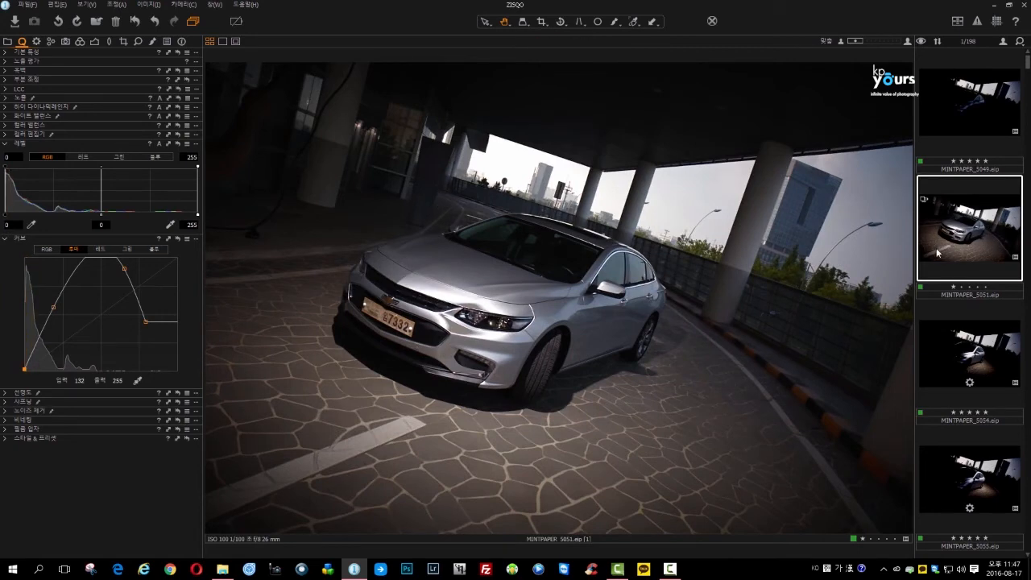
# - Clone the edited car photo variant and set the original variant's base characteristics curve to Auto
pyautogui.press('F8')
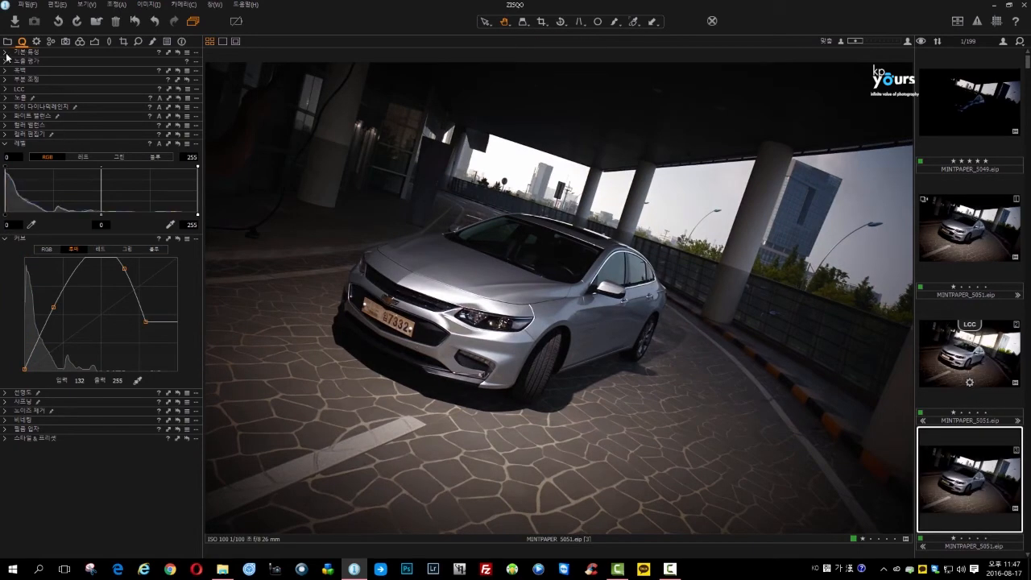
pyautogui.click(6, 52)
pyautogui.click(84, 79)
pyautogui.click(84, 80)
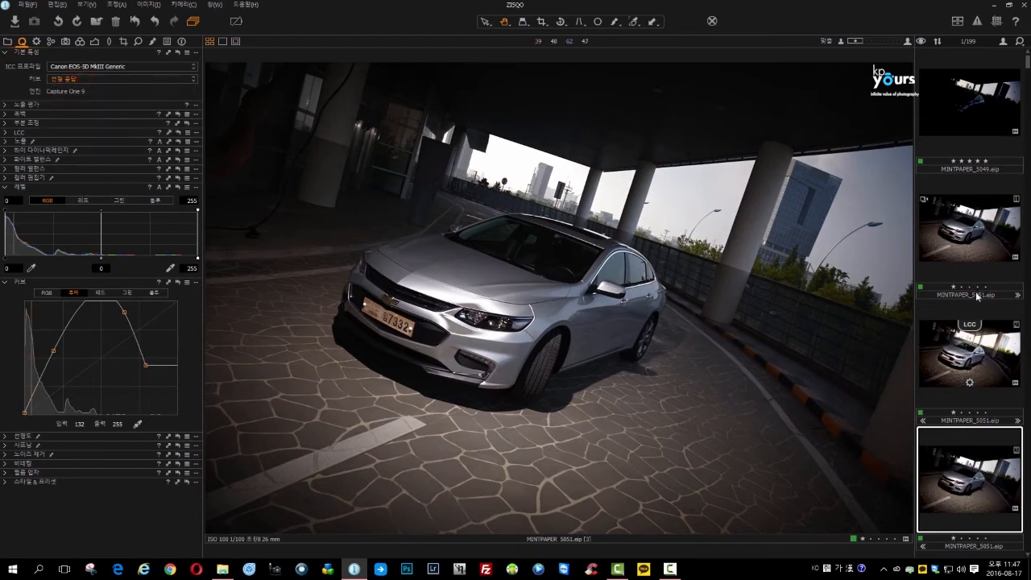
pyautogui.click(977, 344)
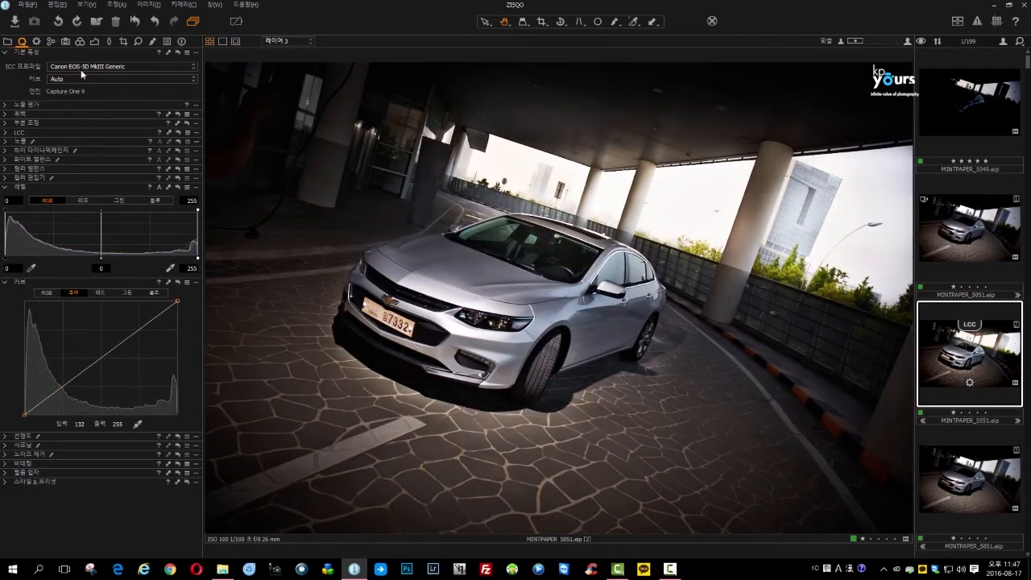
pyautogui.click(970, 241)
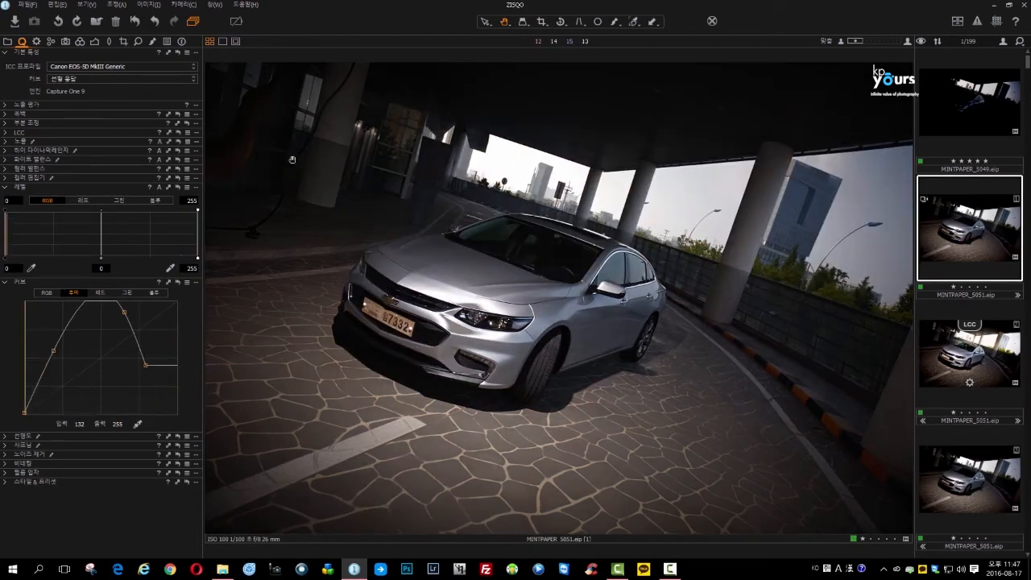
pyautogui.click(103, 79)
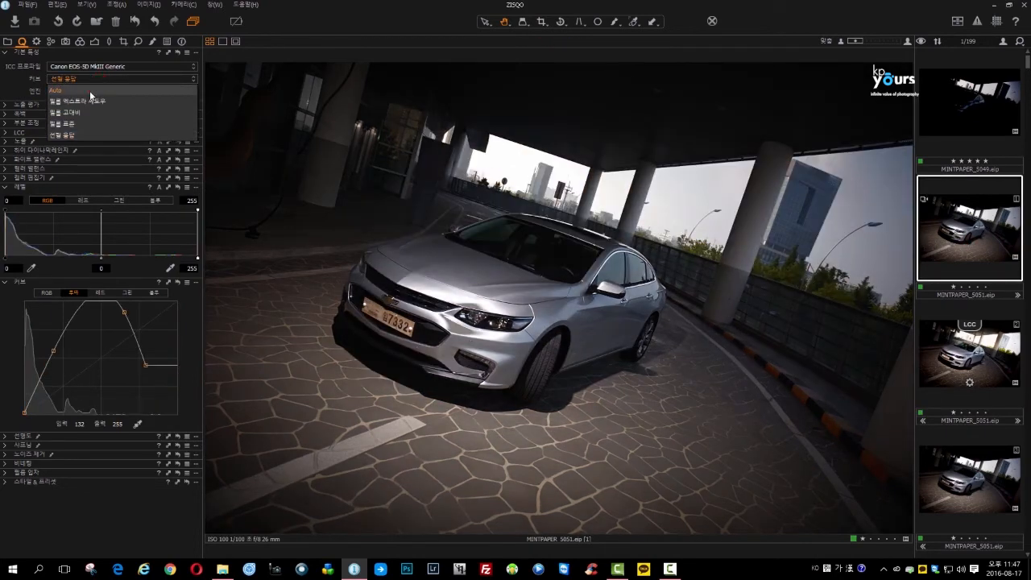
pyautogui.click(81, 89)
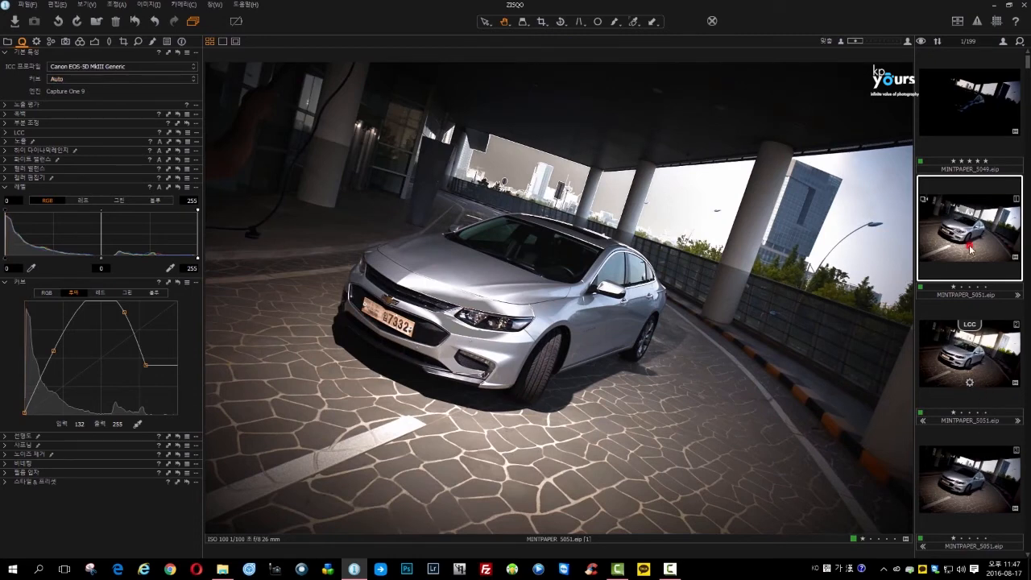
# - Show the original and clone together and smooth the clone's luma curve by raising its white endpoint and setting the upper point to about input 149, output 213
pyautogui.keyDown('ctrl'); pyautogui.click(980, 484); pyautogui.keyUp('ctrl')
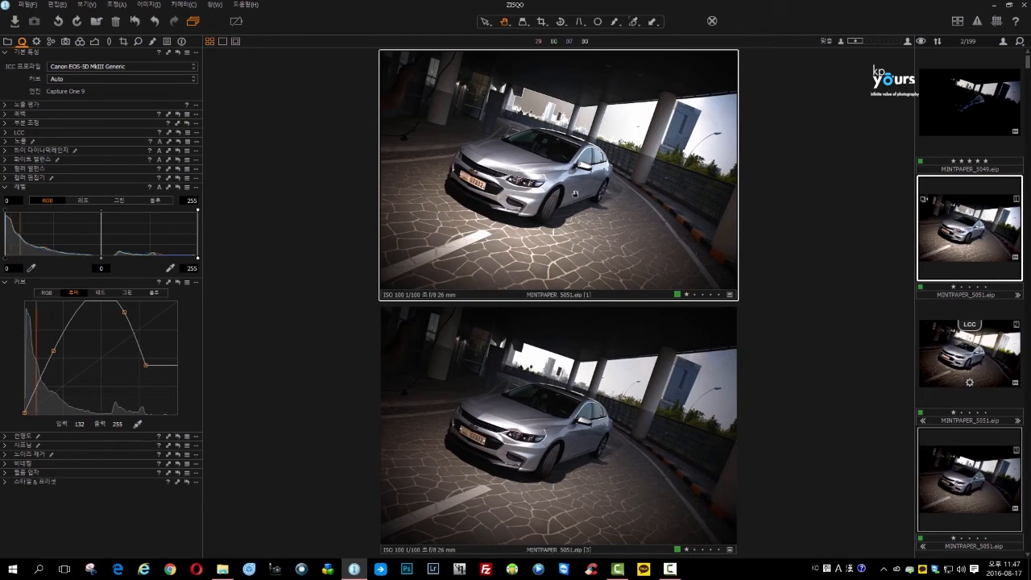
pyautogui.doubleClick(511, 436)
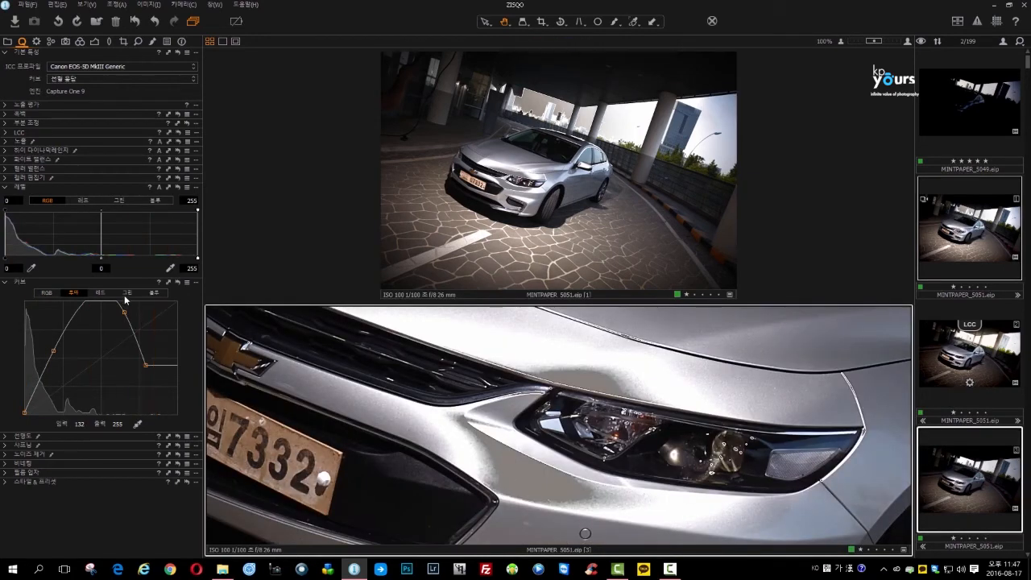
pyautogui.moveTo(145, 365); pyautogui.dragTo(146, 355)
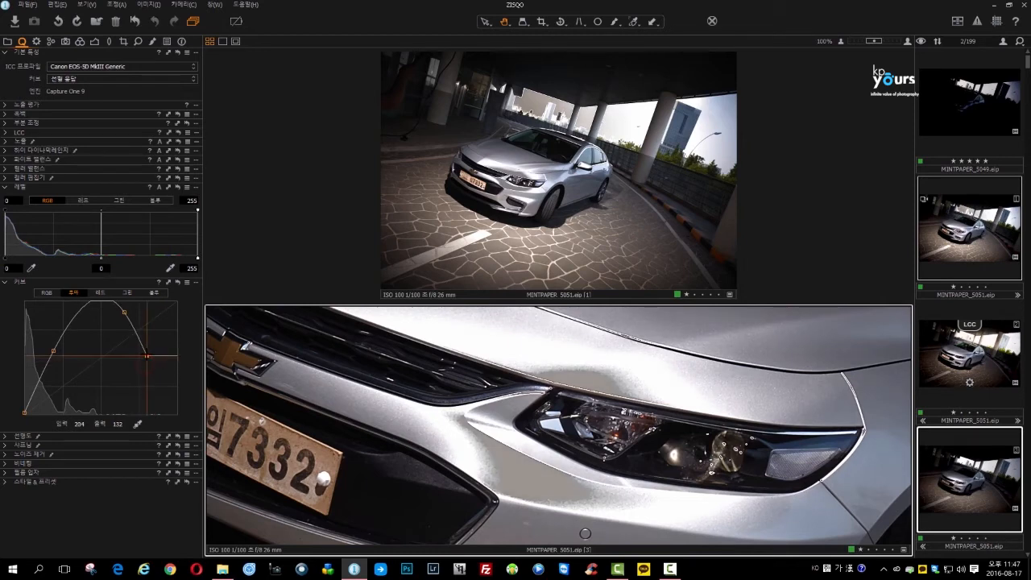
pyautogui.moveTo(124, 312)
pyautogui.mouseDown()
pyautogui.moveTo(97, 331)
pyautogui.moveTo(145, 351)
pyautogui.moveTo(117, 318)
pyautogui.moveTo(118, 329)
pyautogui.moveTo(143, 335)
pyautogui.moveTo(143, 322)
pyautogui.moveTo(170, 325)
pyautogui.moveTo(114, 320)
pyautogui.mouseUp()
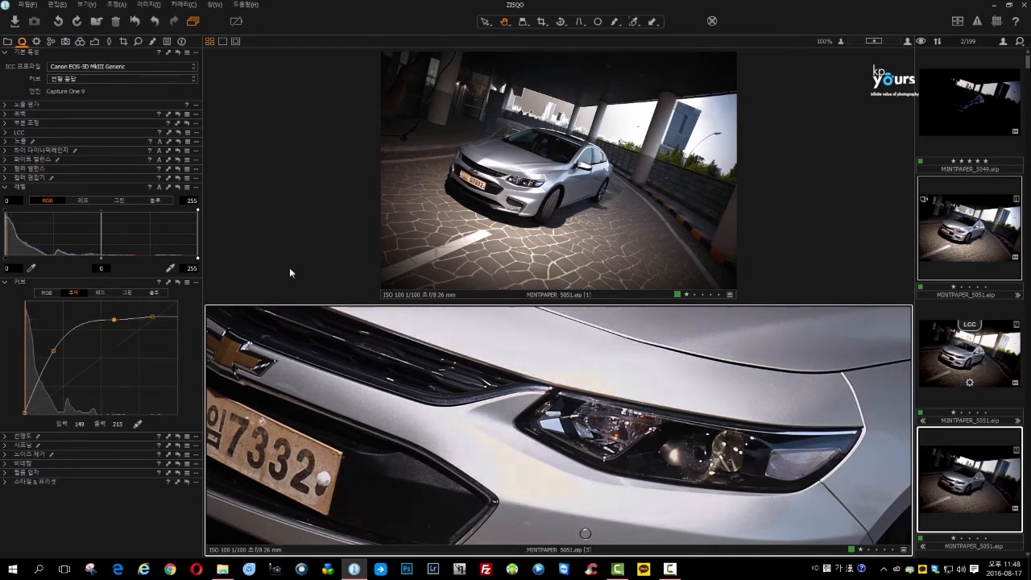
# - Copy the clone's curve adjustment and apply it to the original variant
pyautogui.click(524, 168)
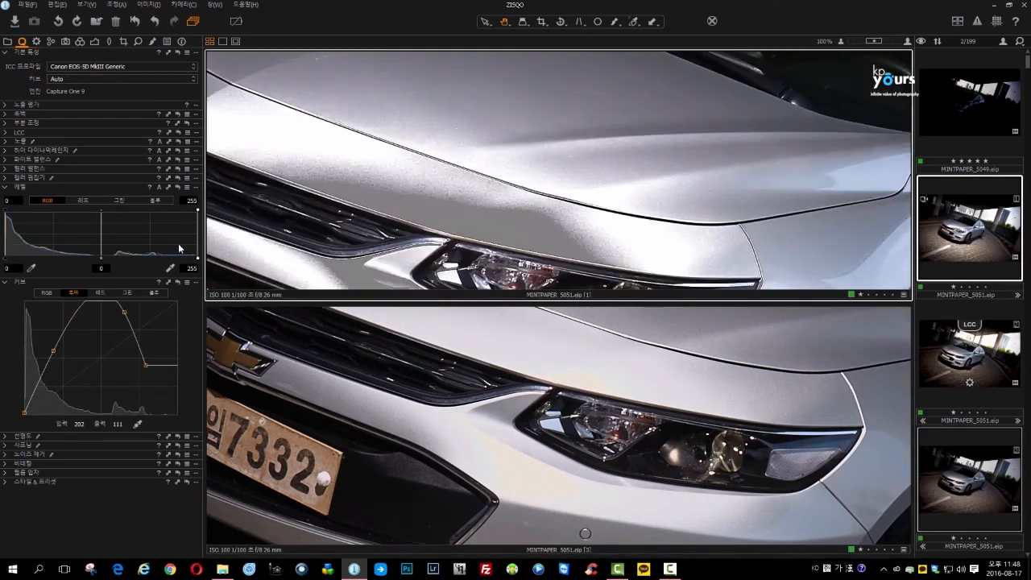
pyautogui.click(974, 499)
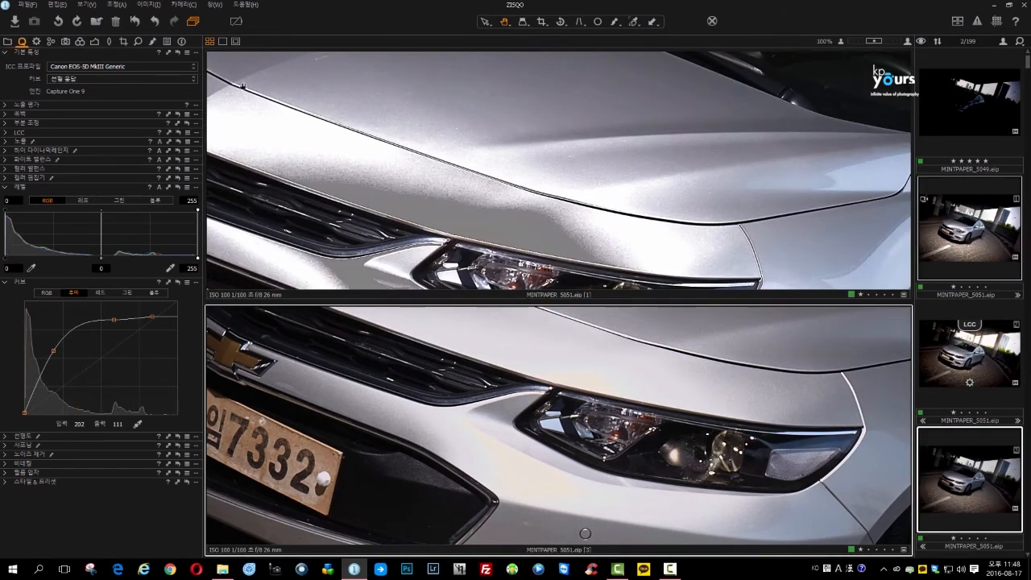
pyautogui.click(168, 282)
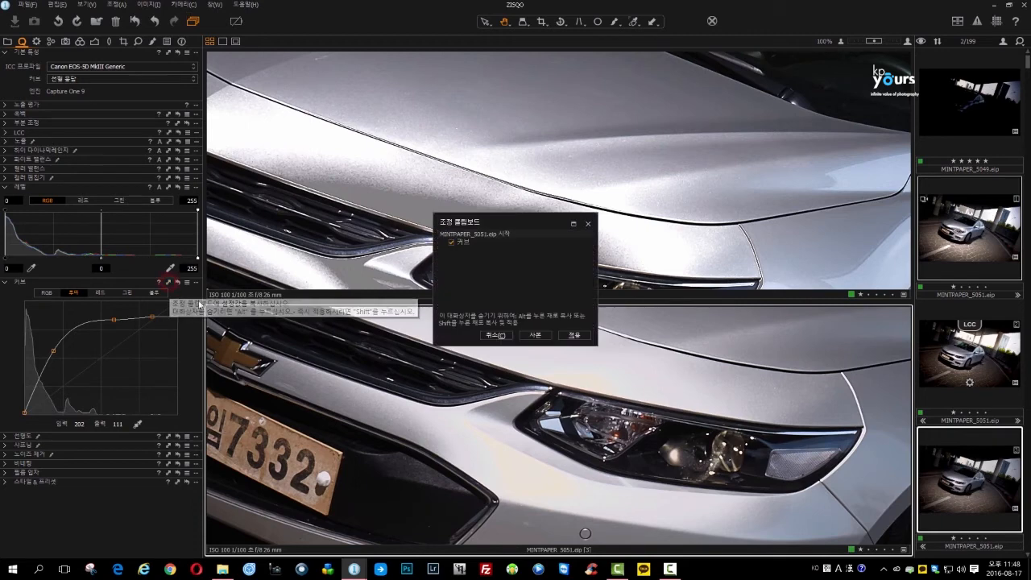
pyautogui.click(574, 337)
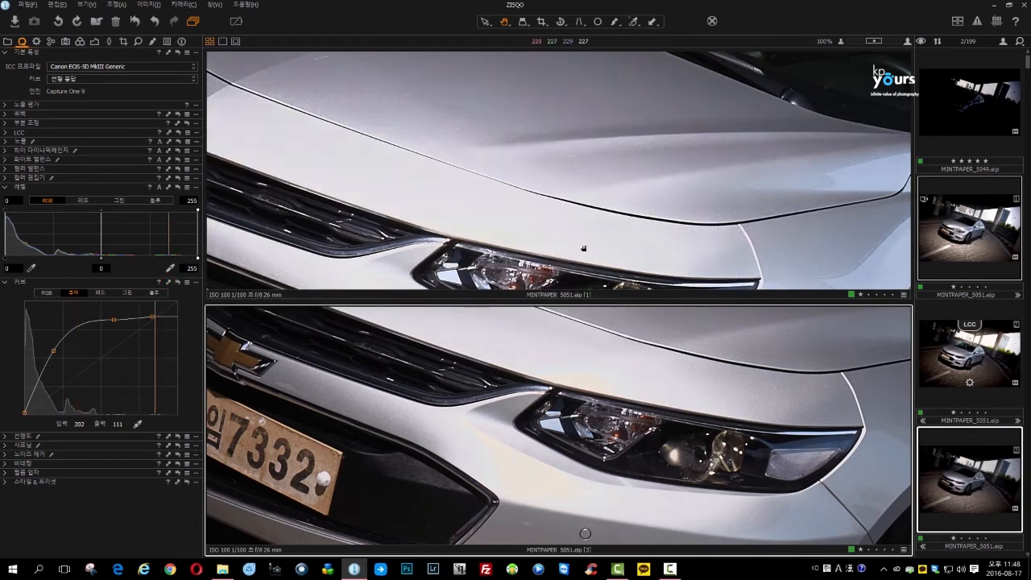
# - Compare the hood and headlight highlights of the two variants at full view and at 100%
pyautogui.doubleClick(588, 405)
pyautogui.doubleClick(566, 211)
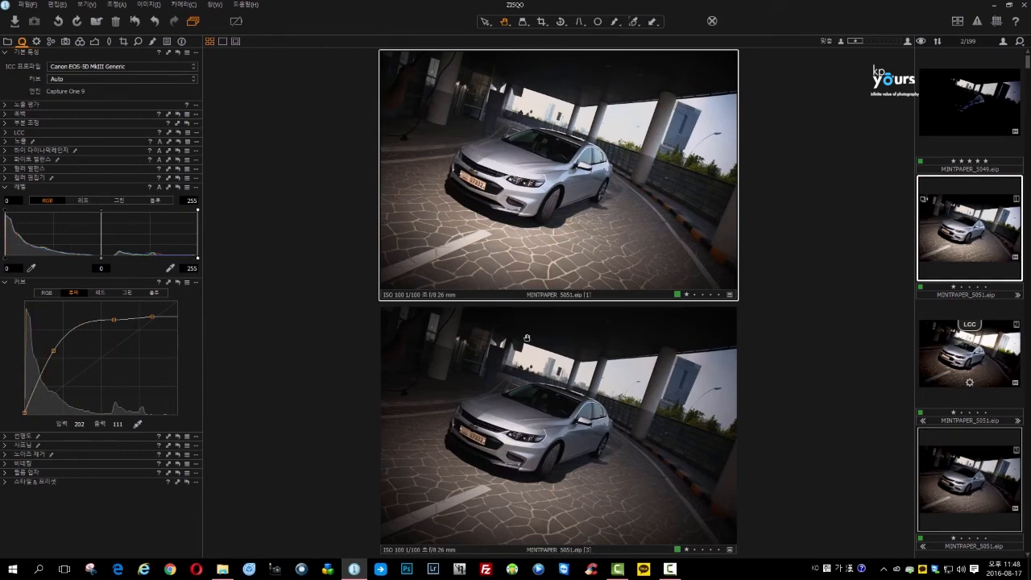
pyautogui.doubleClick(516, 174)
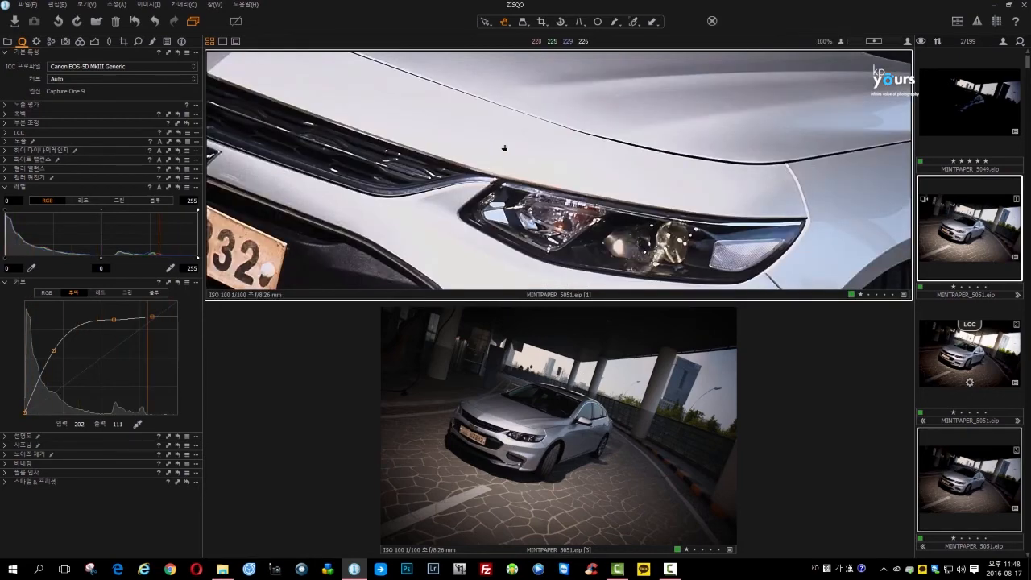
pyautogui.doubleClick(519, 434)
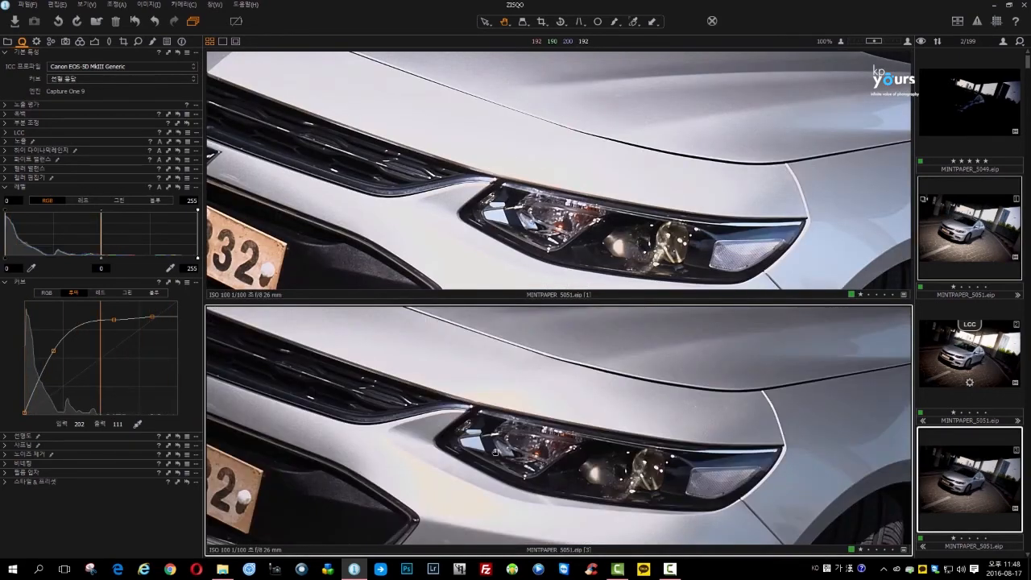
pyautogui.click(519, 174)
pyautogui.click(507, 403)
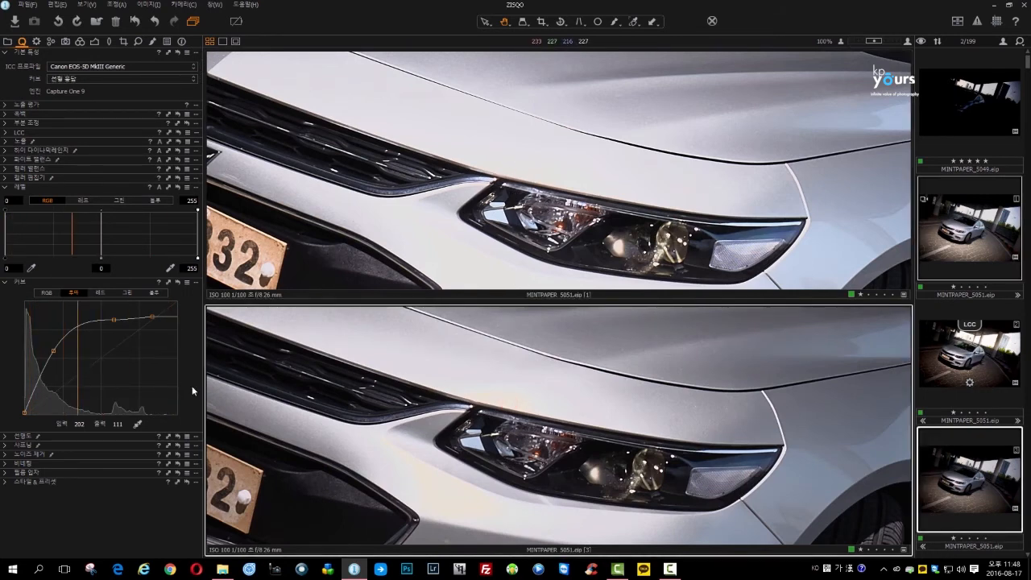
# - Set the clone's luma white endpoint to about 250/255 and its upper point to about 136/229, and apply the curve to the original variant
pyautogui.moveTo(151, 315); pyautogui.dragTo(174, 301)
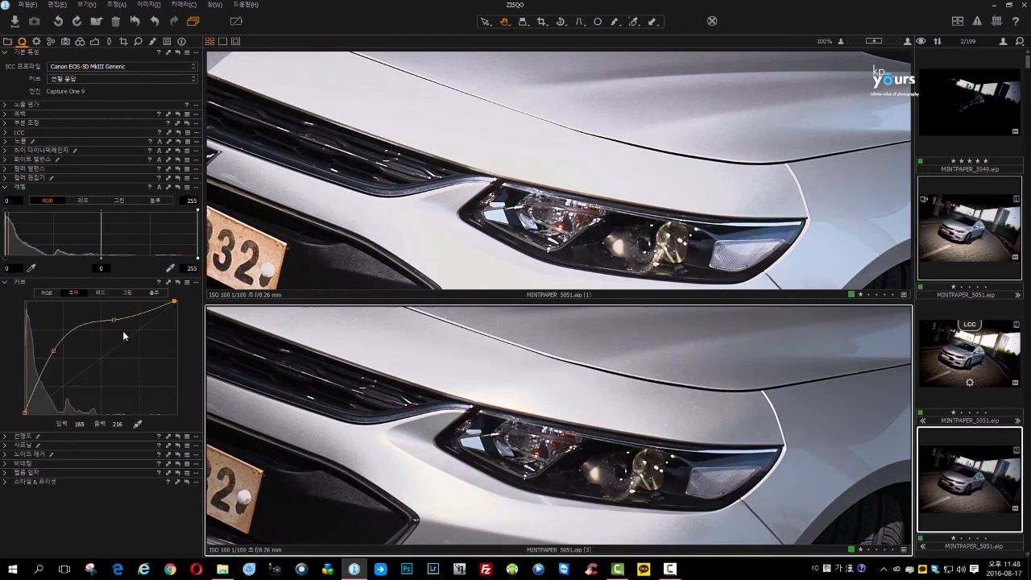
pyautogui.moveTo(115, 319); pyautogui.dragTo(105, 312)
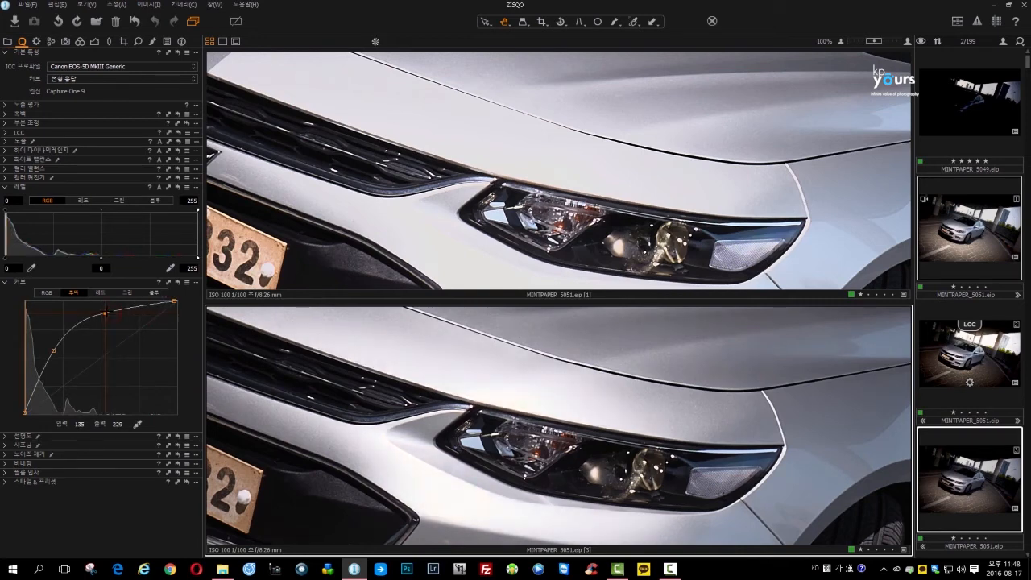
pyautogui.click(169, 281)
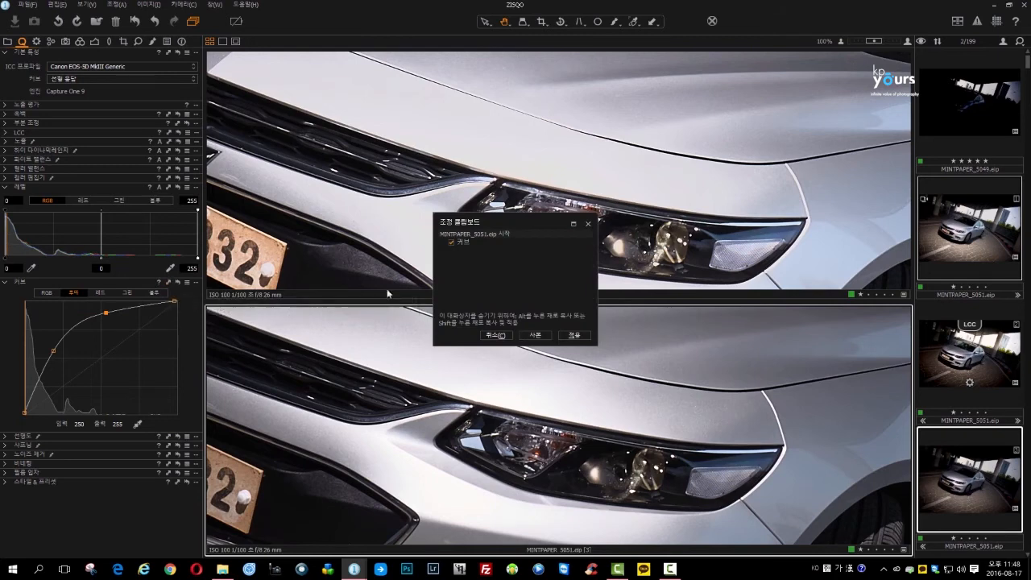
pyautogui.click(575, 338)
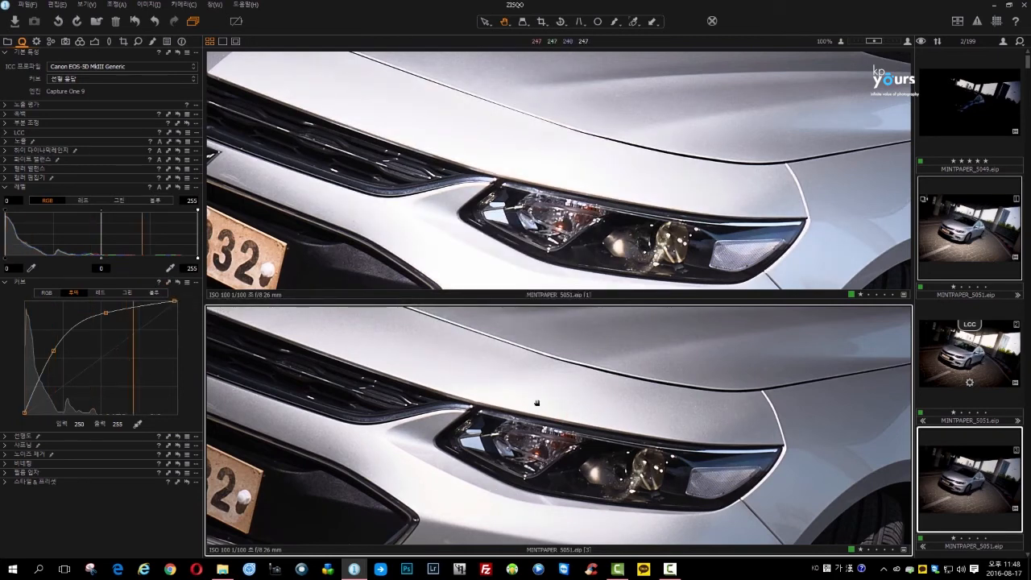
# - Brighten the linear-response clone by setting its exposure brightness (밝기) to 15
pyautogui.click(526, 245)
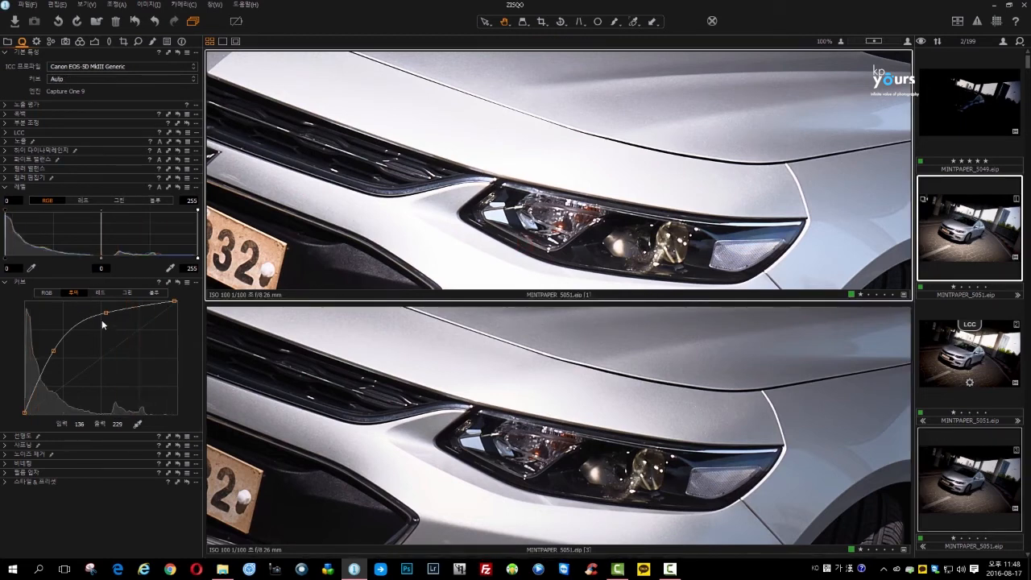
pyautogui.click(521, 145)
pyautogui.click(538, 174)
pyautogui.click(585, 349)
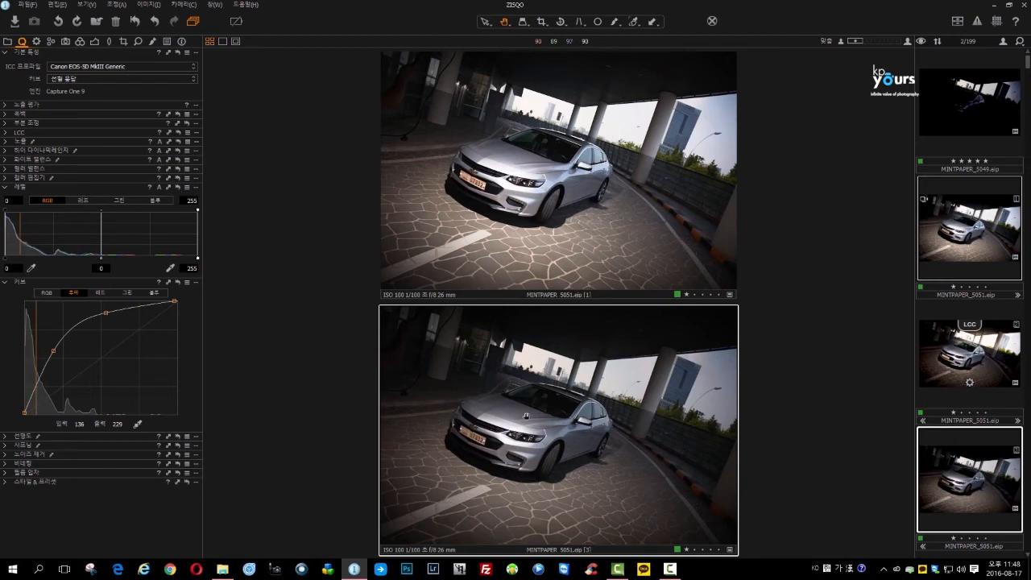
pyautogui.click(525, 416)
pyautogui.click(5, 142)
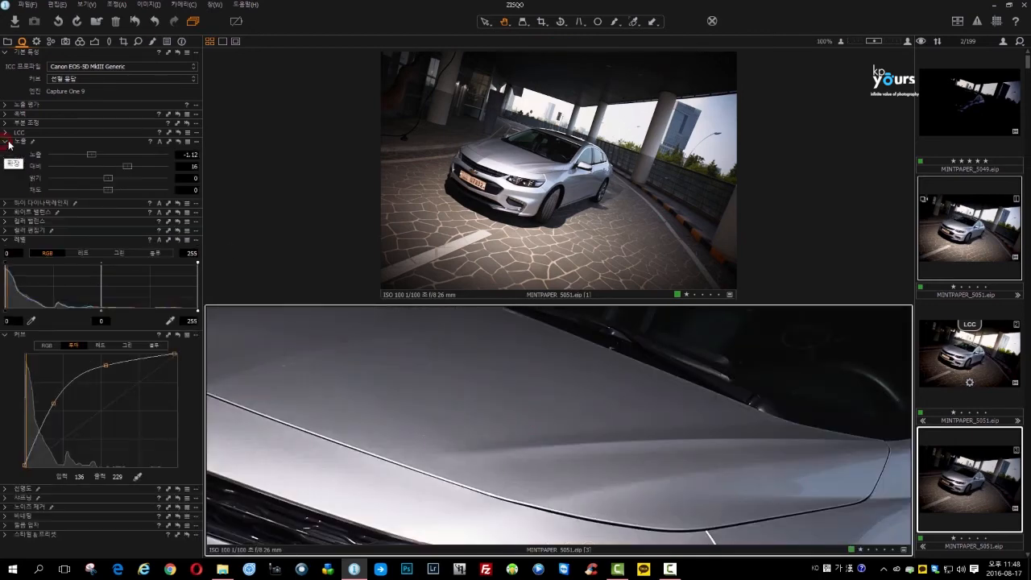
pyautogui.moveTo(122, 176); pyautogui.dragTo(128, 178)
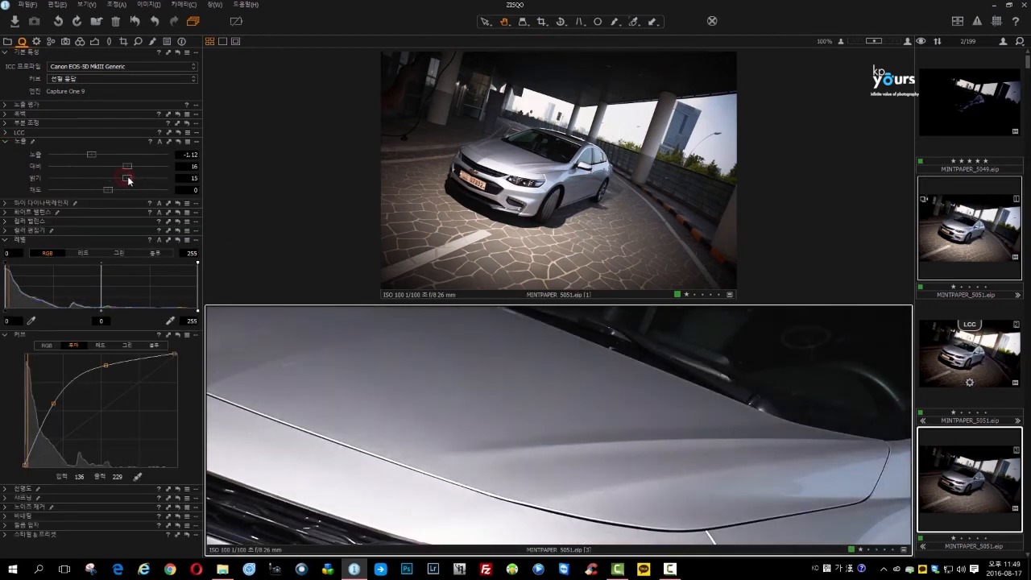
# - Compare the front headlight and fender areas of both variants at matching 100% views
pyautogui.doubleClick(537, 198)
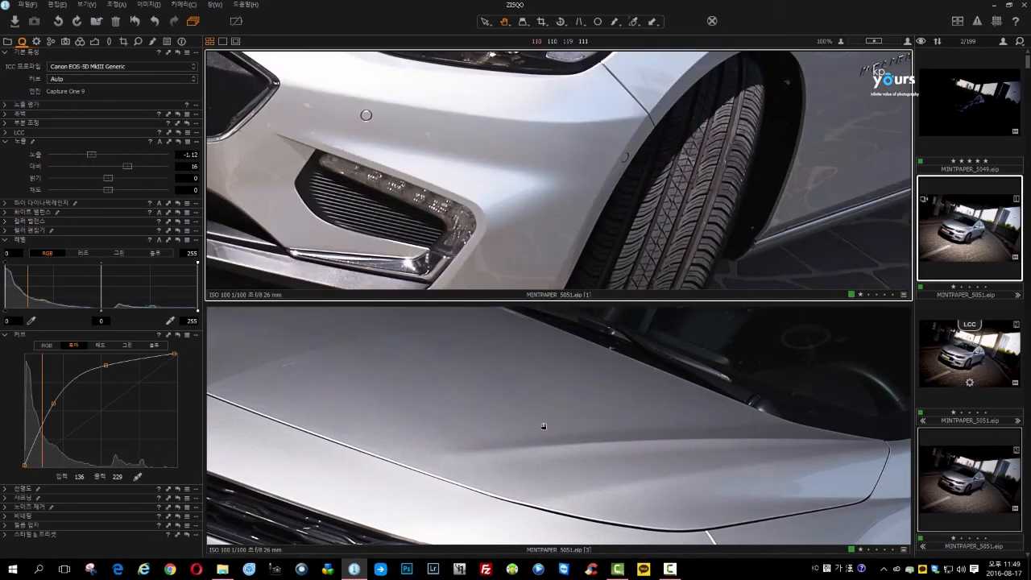
pyautogui.moveTo(544, 426); pyautogui.dragTo(527, 345)
pyautogui.moveTo(556, 446); pyautogui.dragTo(486, 343)
pyautogui.moveTo(430, 140); pyautogui.dragTo(451, 207)
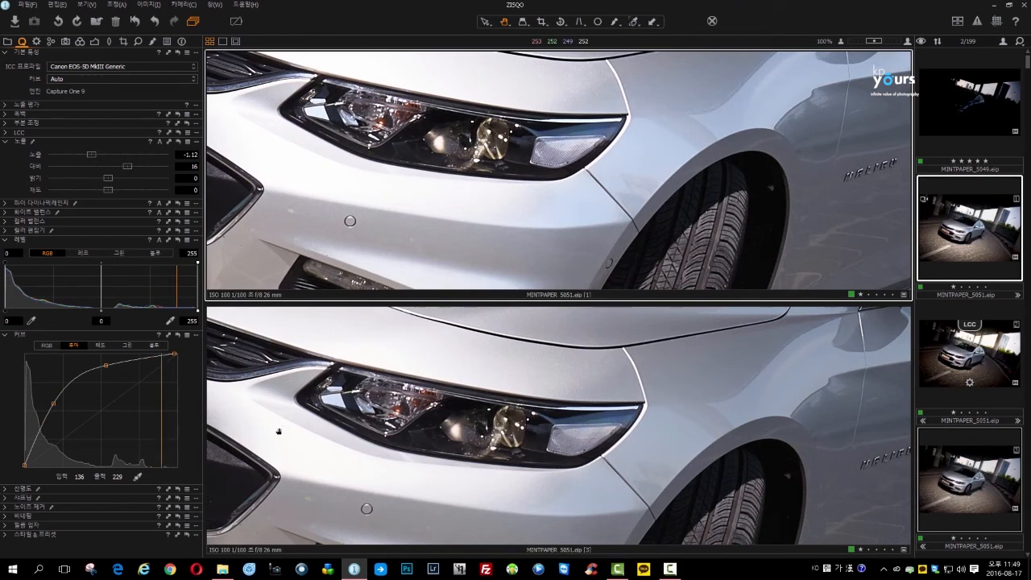
# - Set the High Dynamic Range shadow recovery (섀도우) of the linear-response clone to 16
pyautogui.doubleClick(427, 477)
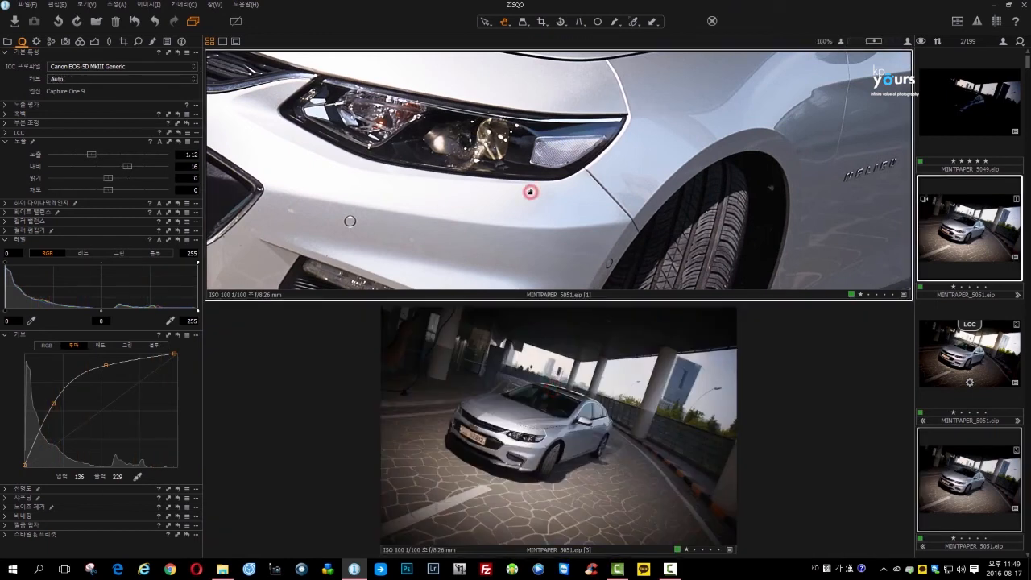
pyautogui.doubleClick(525, 193)
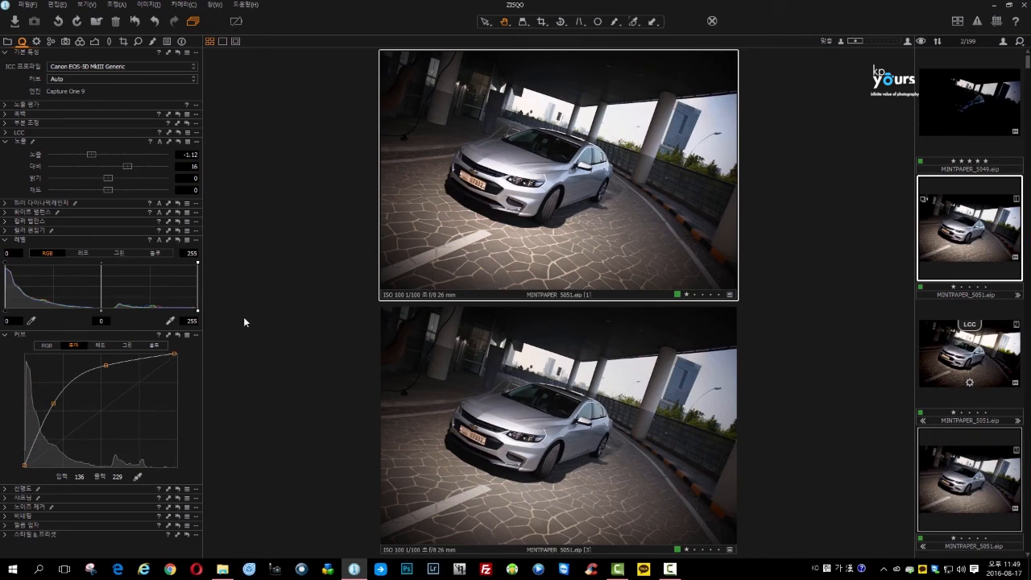
pyautogui.click(5, 212)
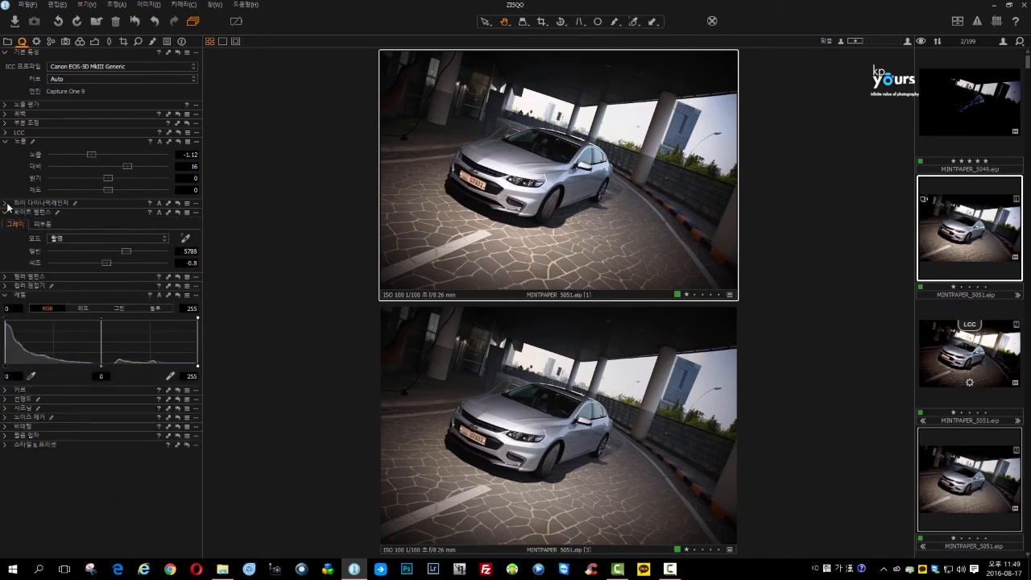
pyautogui.click(6, 207)
pyautogui.click(448, 396)
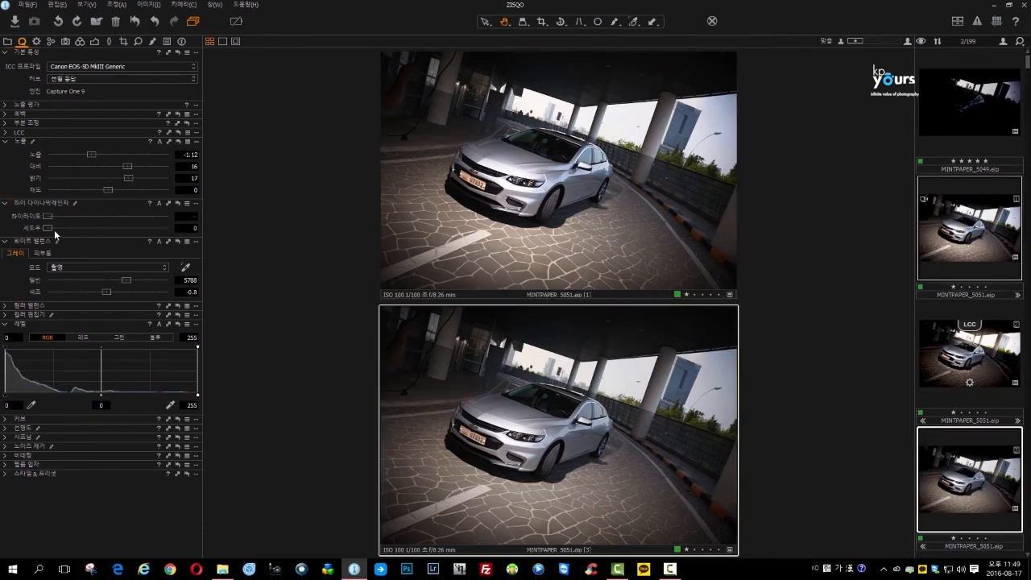
pyautogui.moveTo(70, 231); pyautogui.dragTo(58, 230)
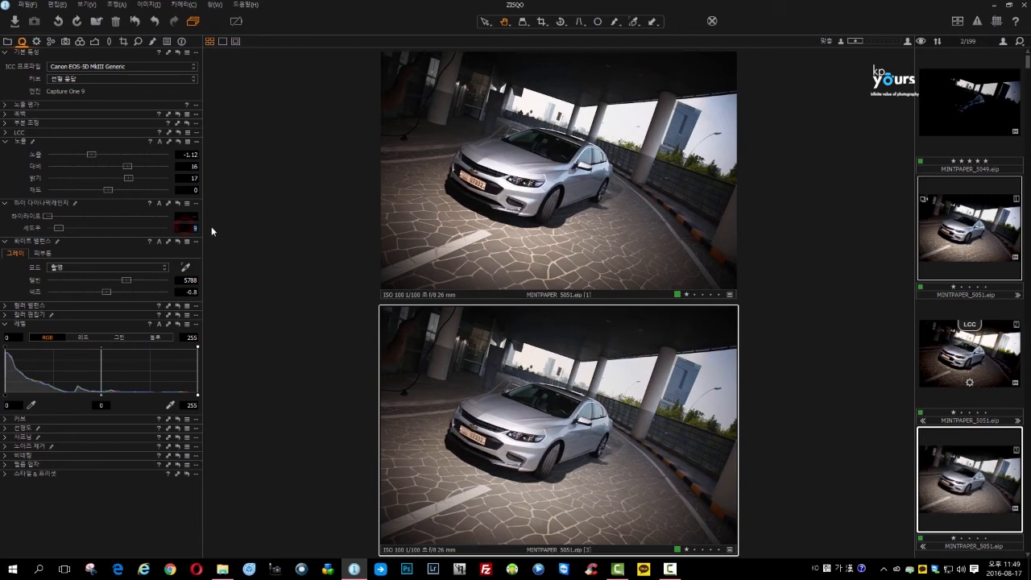
pyautogui.write('6')
pyautogui.press('Return')
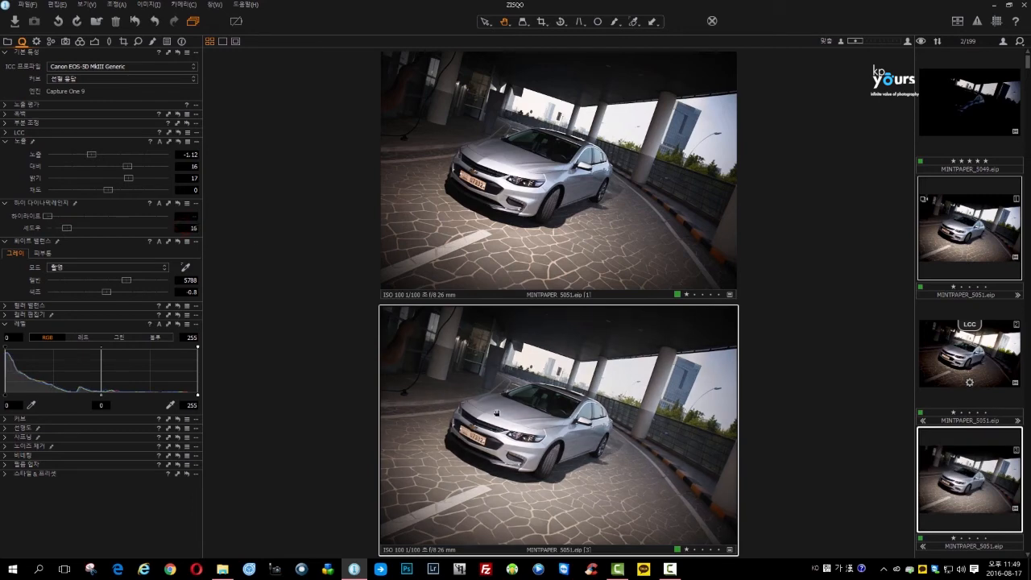
# - Compare the headlight and hood areas of both variants at 100%
pyautogui.click(538, 423)
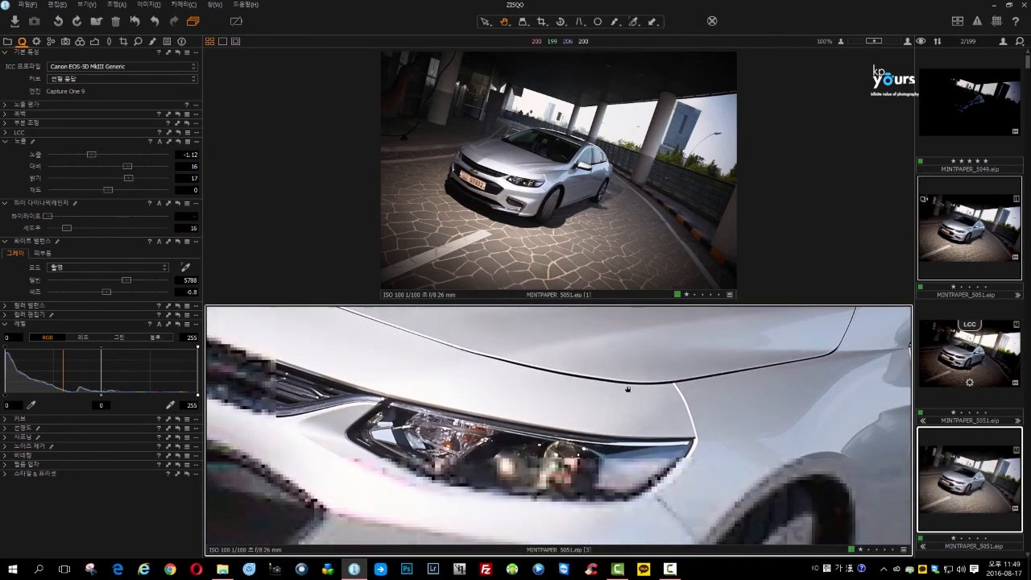
pyautogui.click(520, 172)
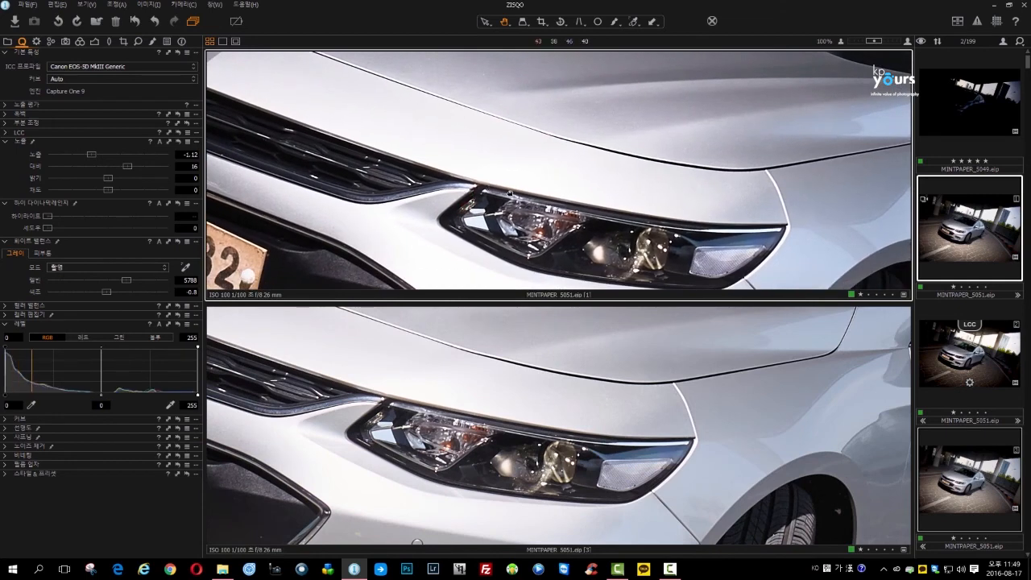
pyautogui.moveTo(516, 189); pyautogui.dragTo(486, 191)
pyautogui.doubleClick(485, 191)
pyautogui.doubleClick(543, 352)
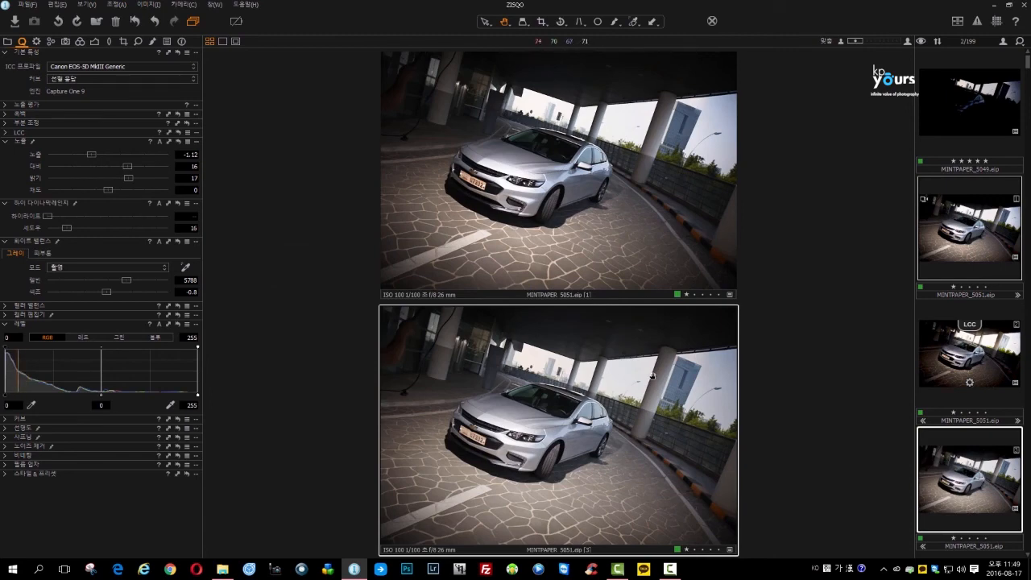
# - Compare the two variants at full view, and inspect the car bodies and the sunlit pavement at 100%
pyautogui.click(588, 160)
pyautogui.click(590, 413)
pyautogui.click(588, 175)
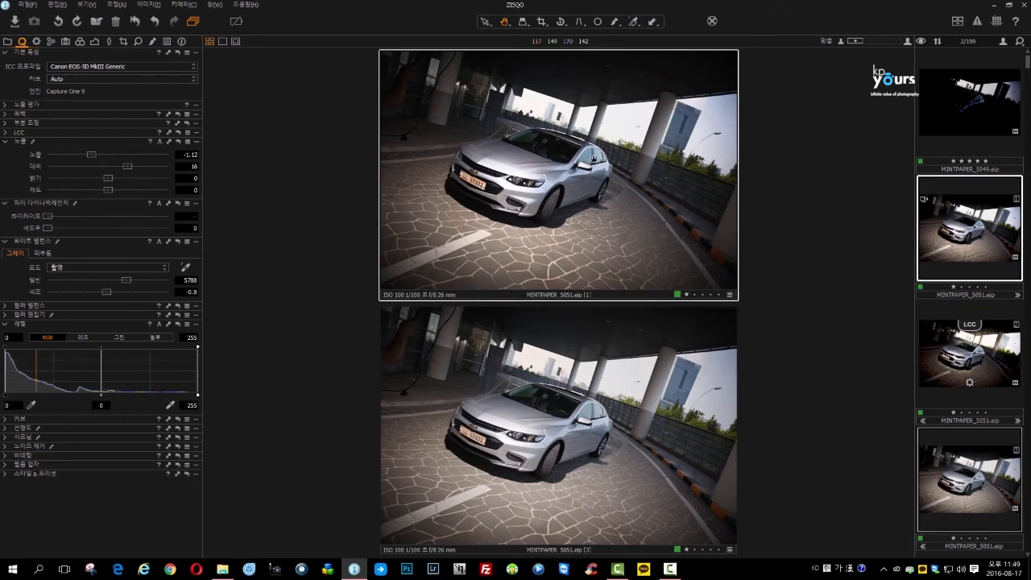
pyautogui.click(596, 426)
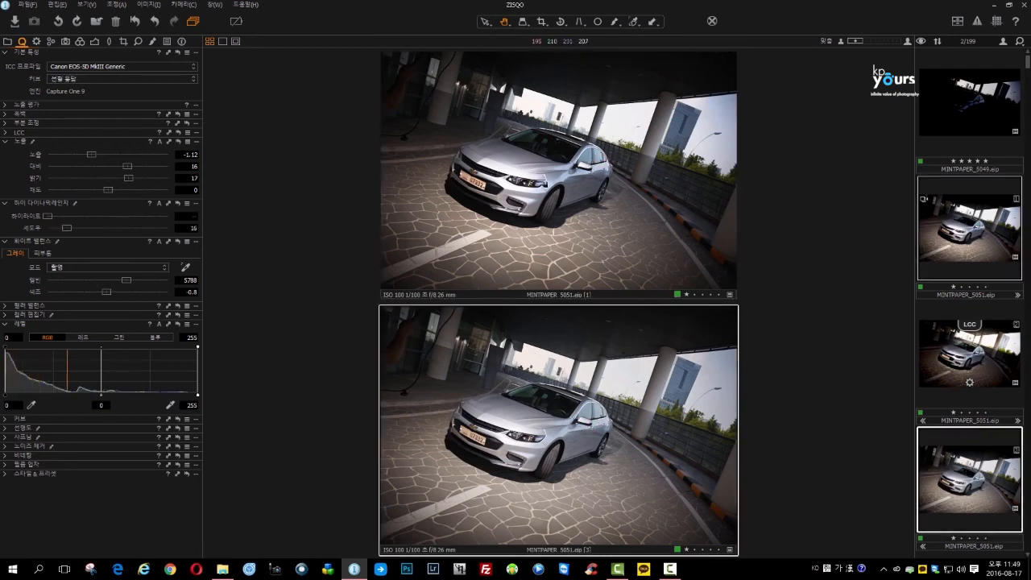
pyautogui.doubleClick(538, 175)
pyautogui.doubleClick(531, 179)
pyautogui.doubleClick(571, 418)
pyautogui.doubleClick(571, 418)
pyautogui.doubleClick(550, 237)
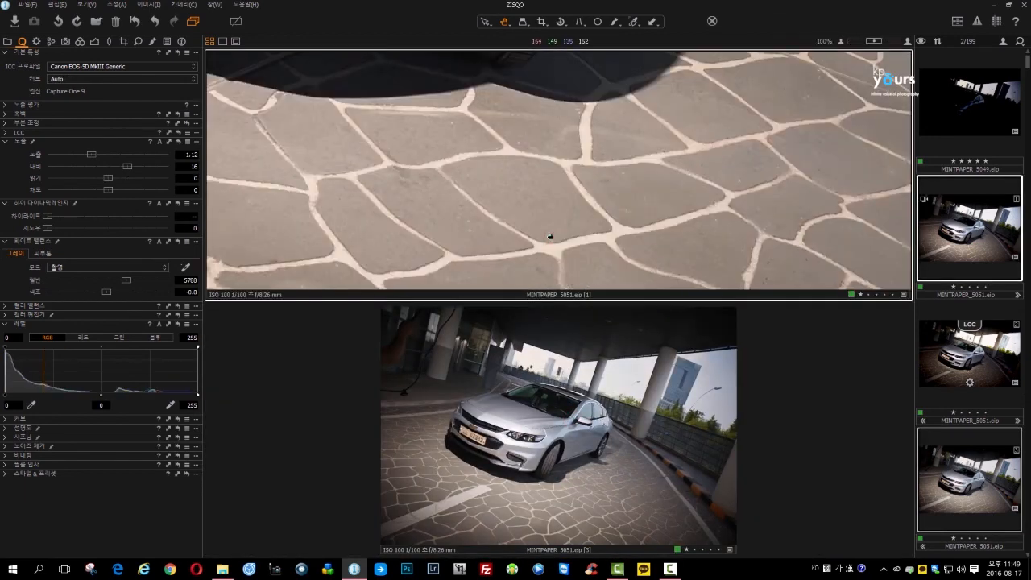
pyautogui.doubleClick(550, 236)
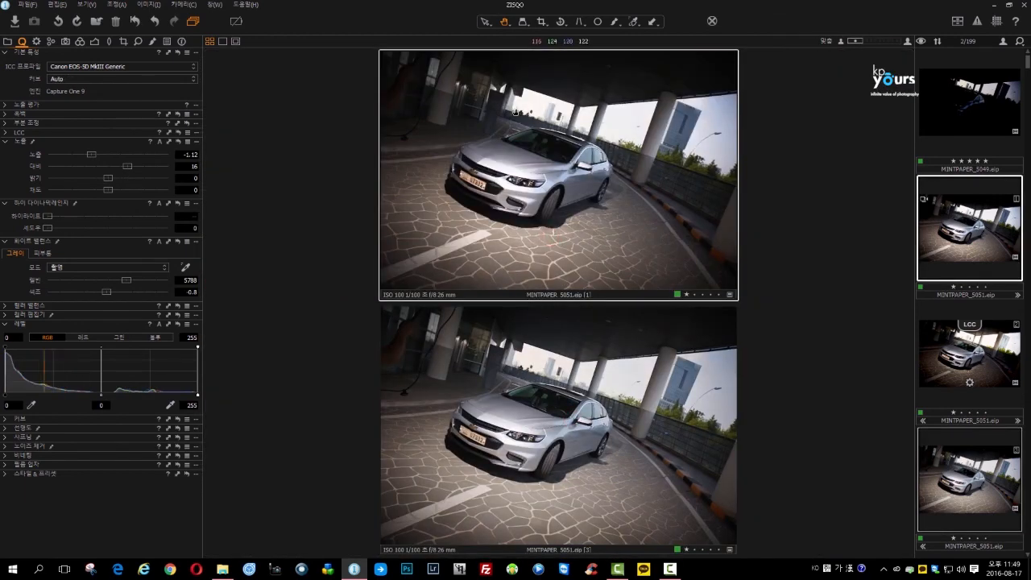
# - Collapse the base characteristics, white balance, High Dynamic Range and exposure tools, keep Levels and Curve expanded, and select the linear-response clone
pyautogui.click(5, 53)
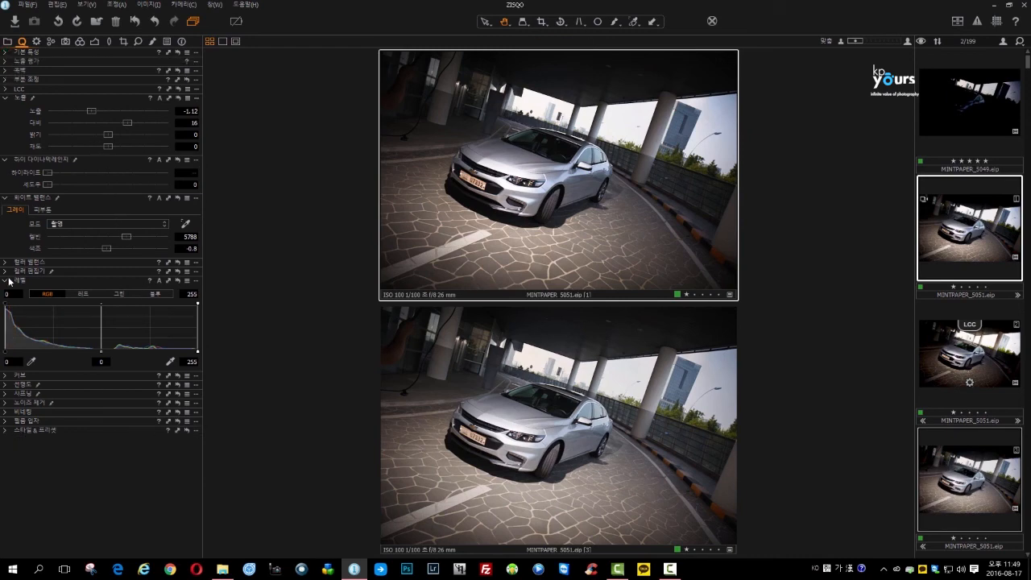
pyautogui.click(5, 198)
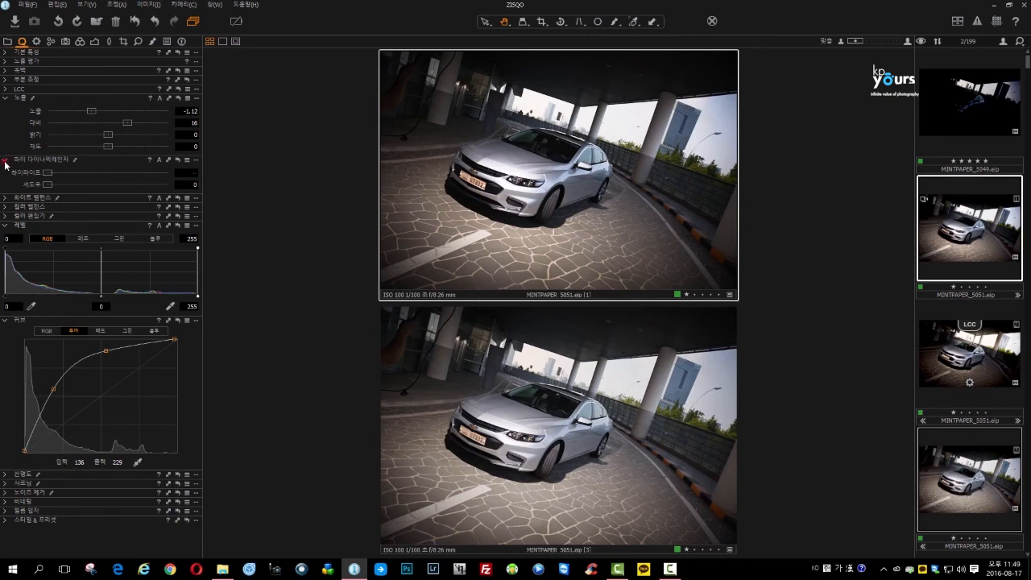
pyautogui.click(5, 161)
pyautogui.click(5, 98)
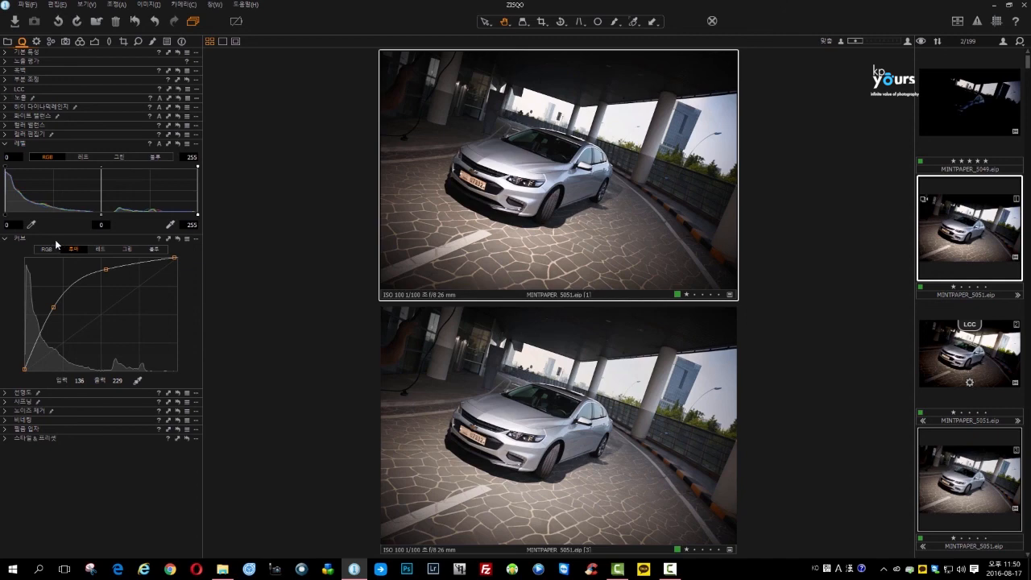
pyautogui.click(564, 377)
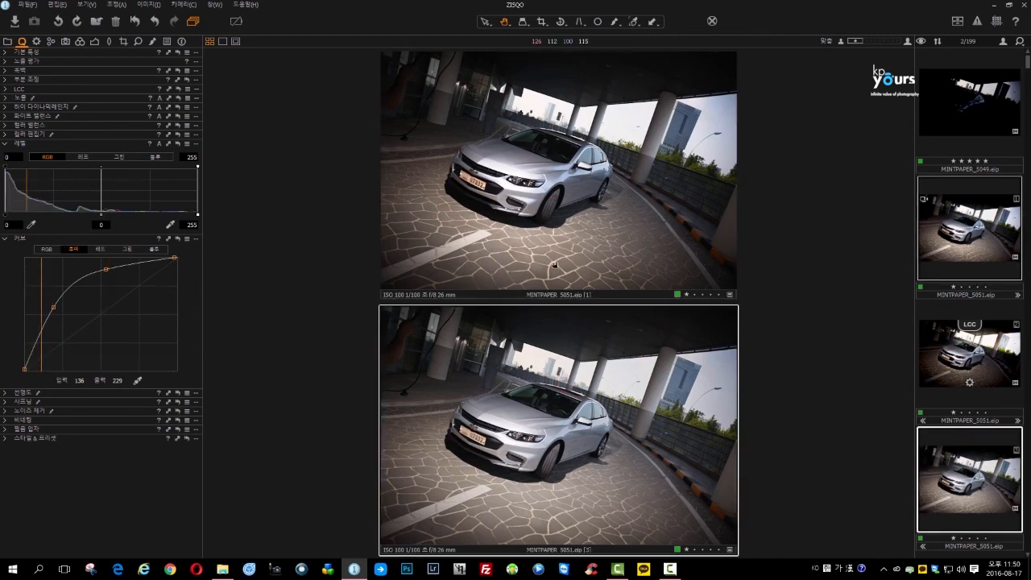